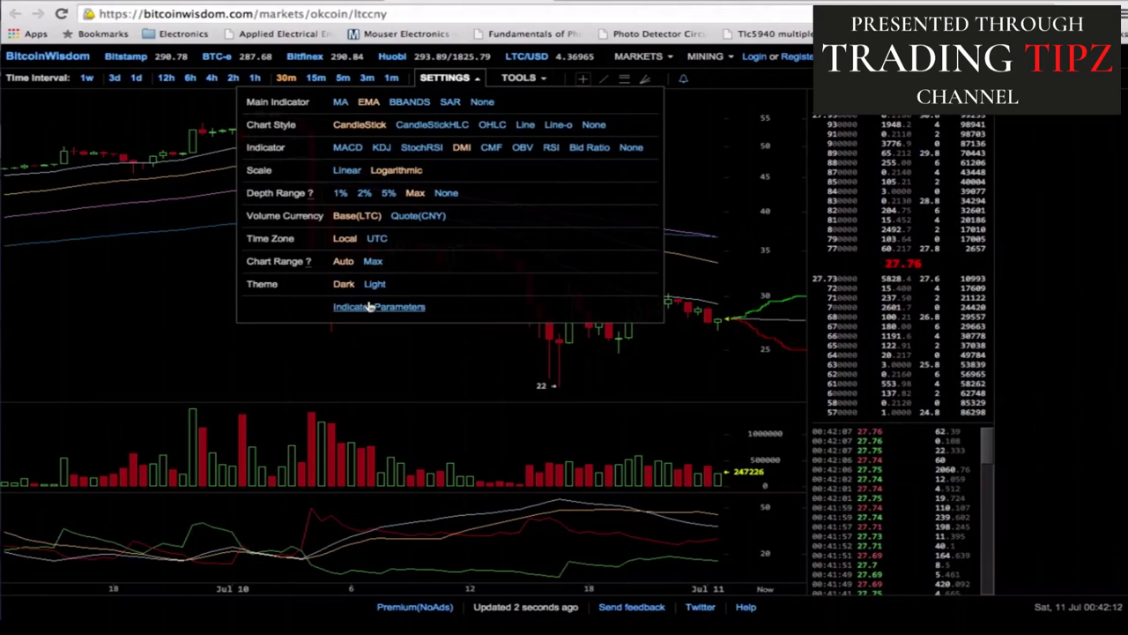
# - Open Indicator Parameters and review the EMA/MA periods 20, 50, 100, 200 and the MACD values
pyautogui.click(370, 307)
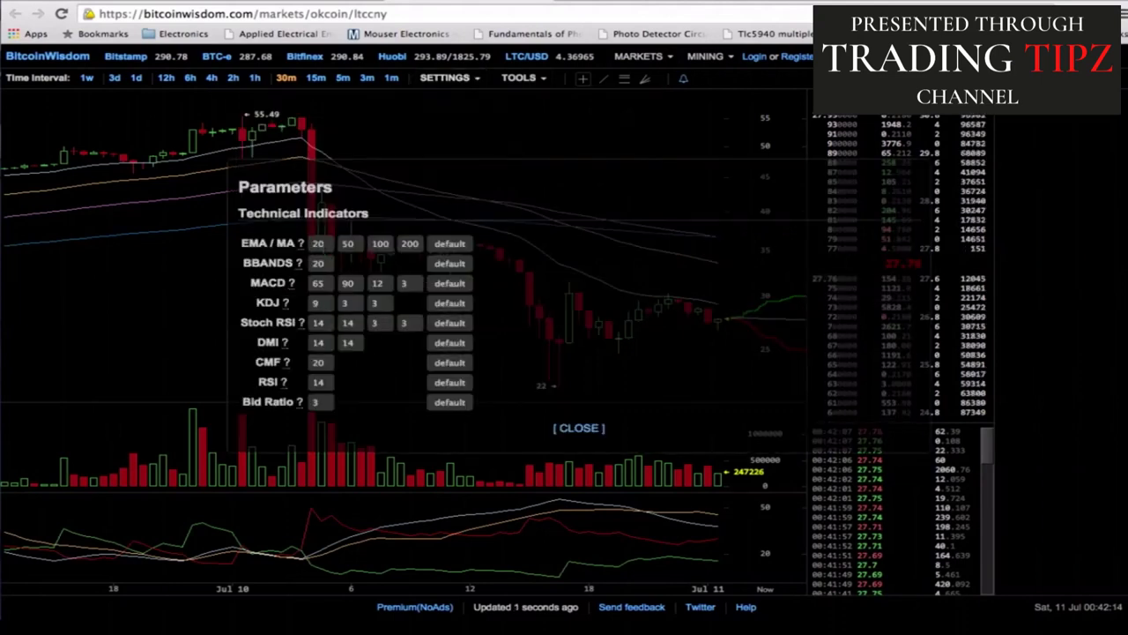
pyautogui.click(317, 243)
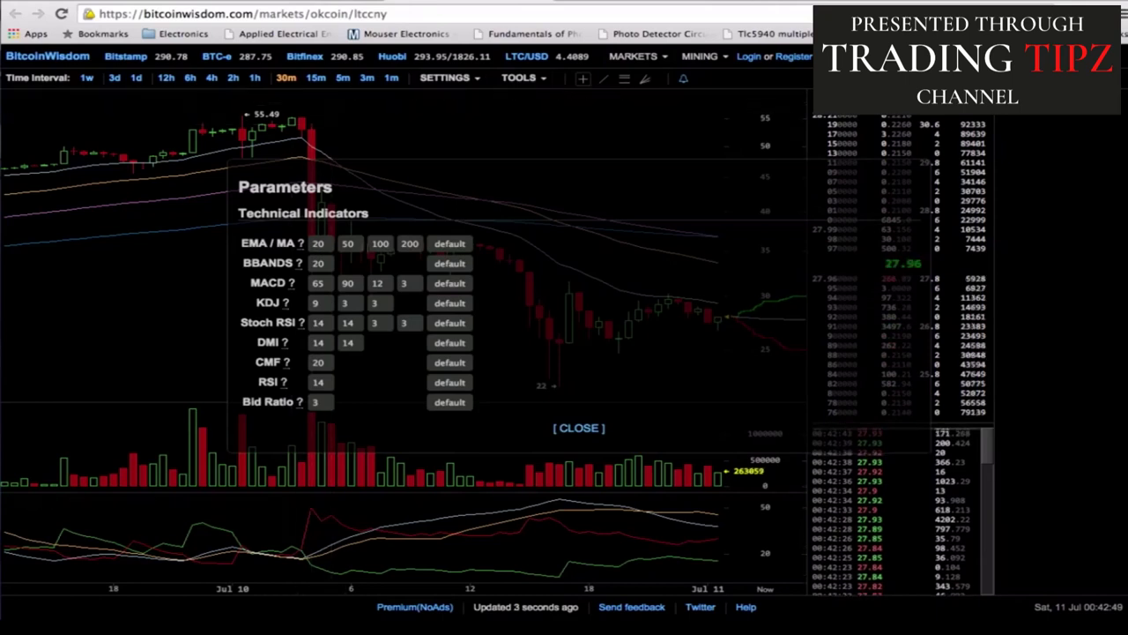
# - Close the Parameters panel and view LTC/CNY on 15-minute, then 5-minute candles
pyautogui.click(581, 428)
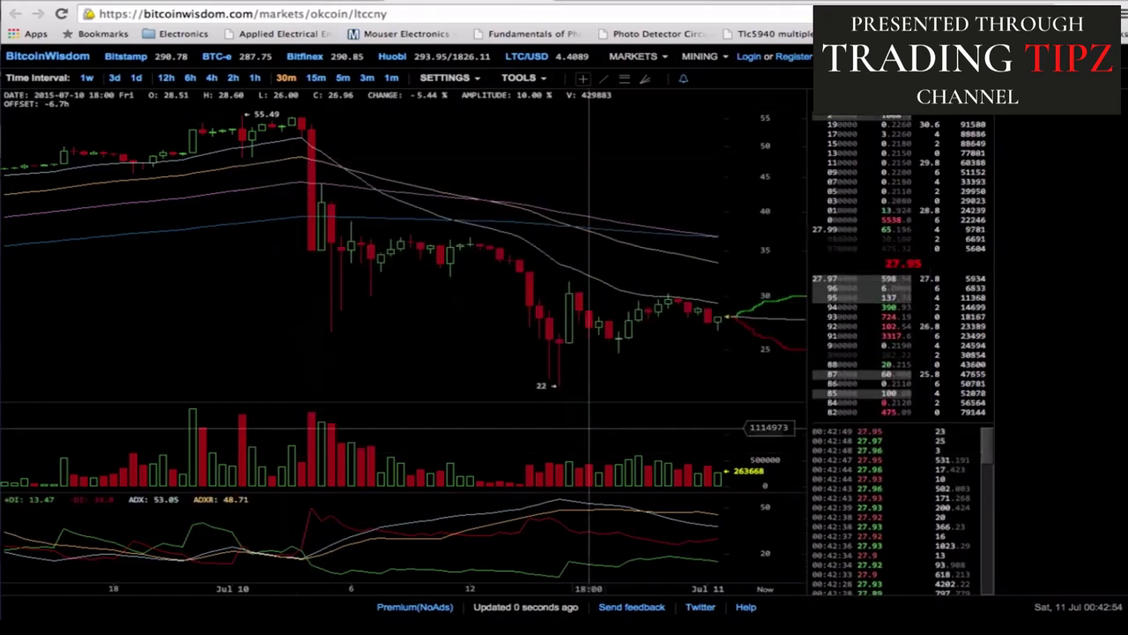
pyautogui.click(316, 78)
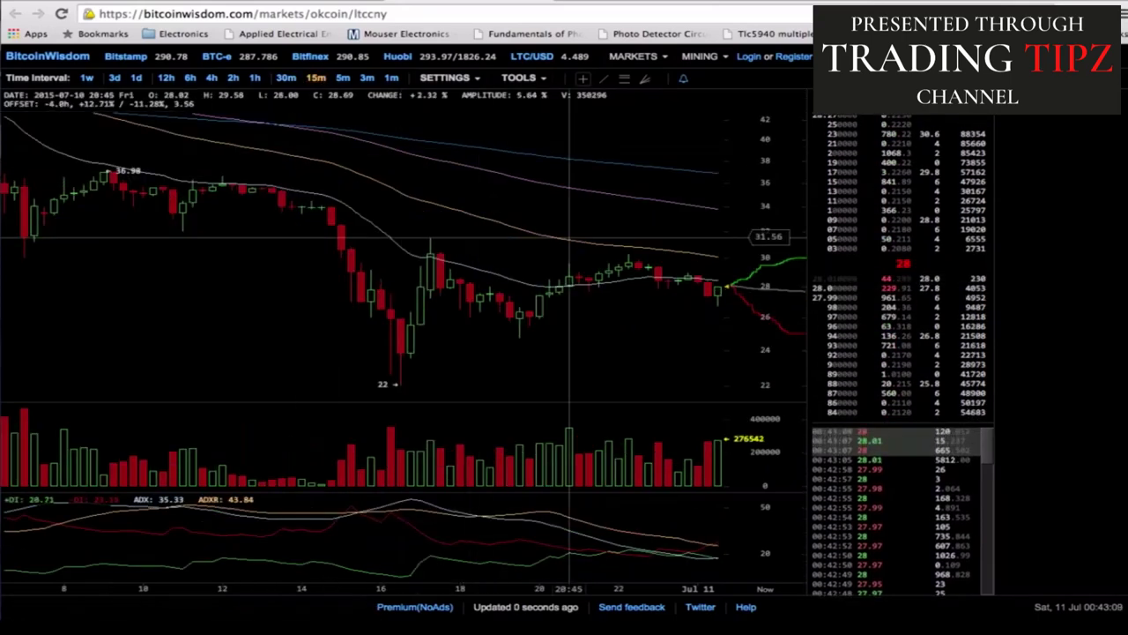
pyautogui.scroll(-3, 470, 271)
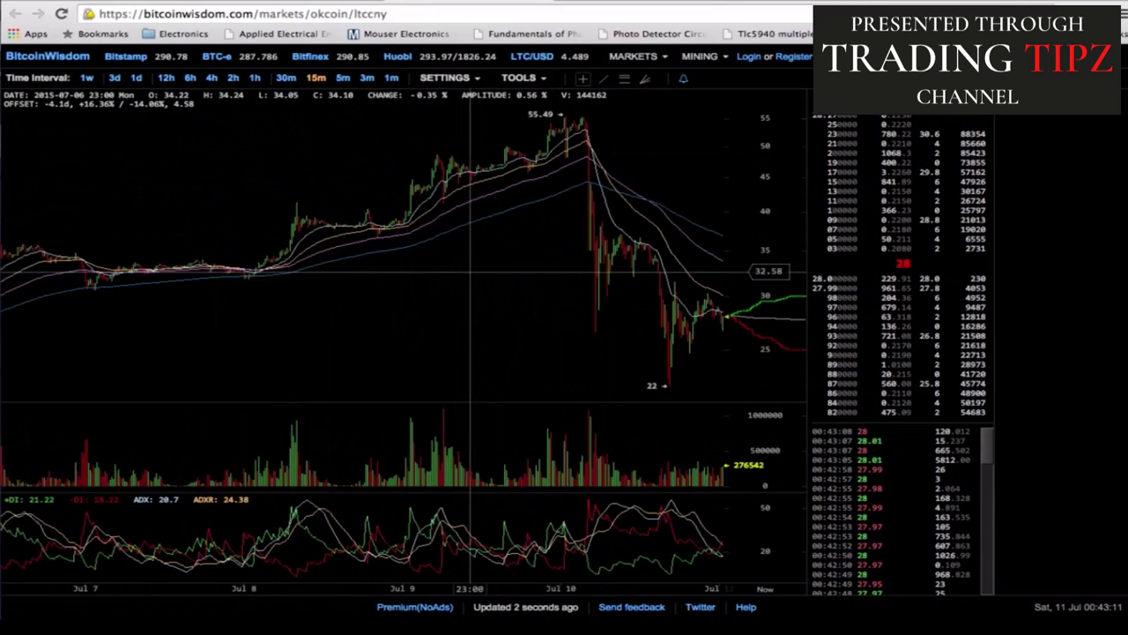
pyautogui.scroll(5, 600, 260)
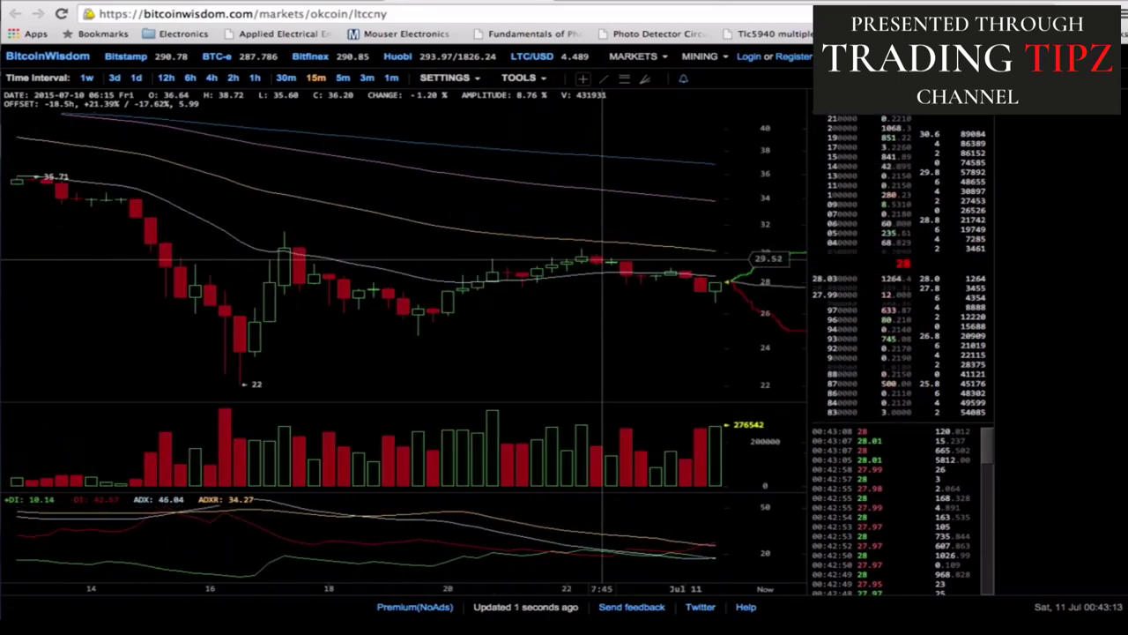
pyautogui.scroll(-3, 602, 258)
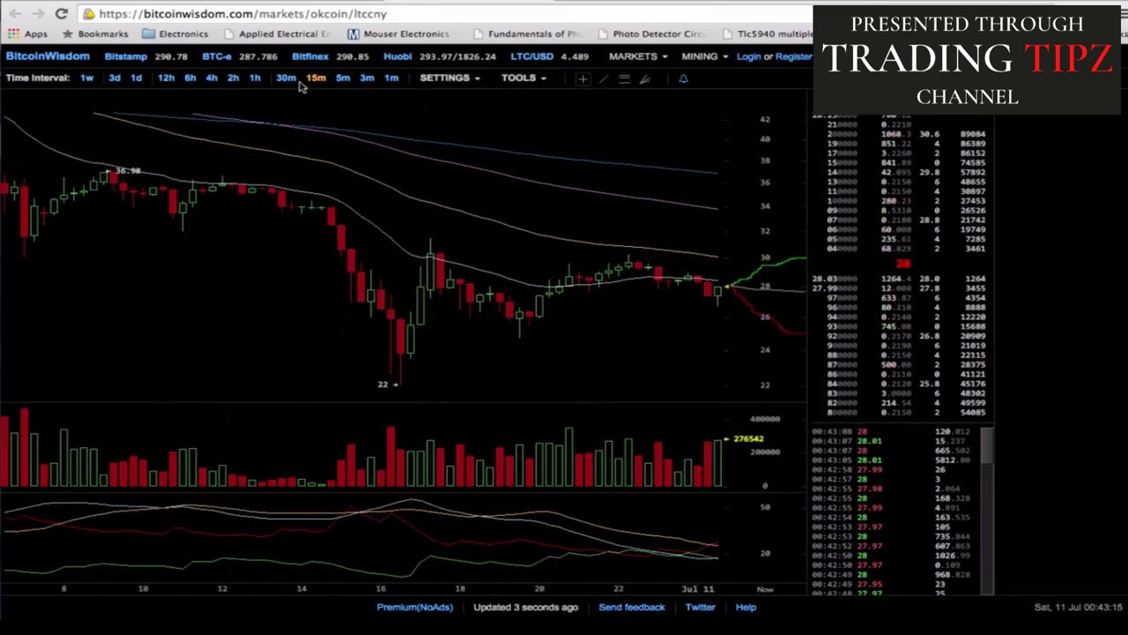
pyautogui.click(343, 78)
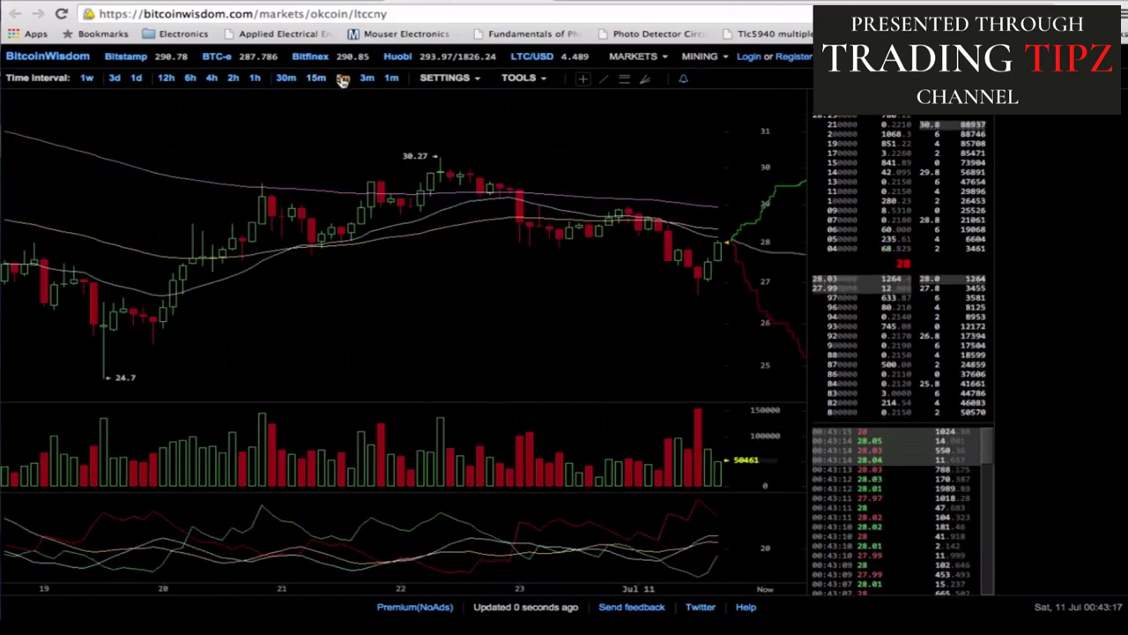
pyautogui.scroll(-5, 460, 159)
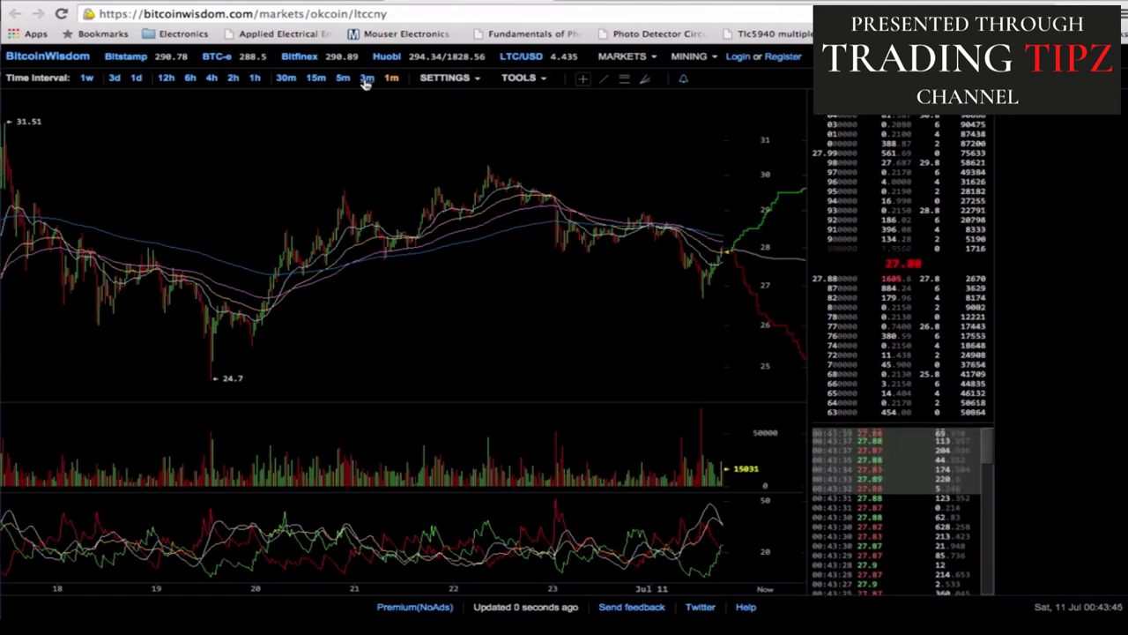
# - Move LTC/CNY through 30m and 1h to 2h candles, spanning Jul 6–Jul 10
pyautogui.click(287, 79)
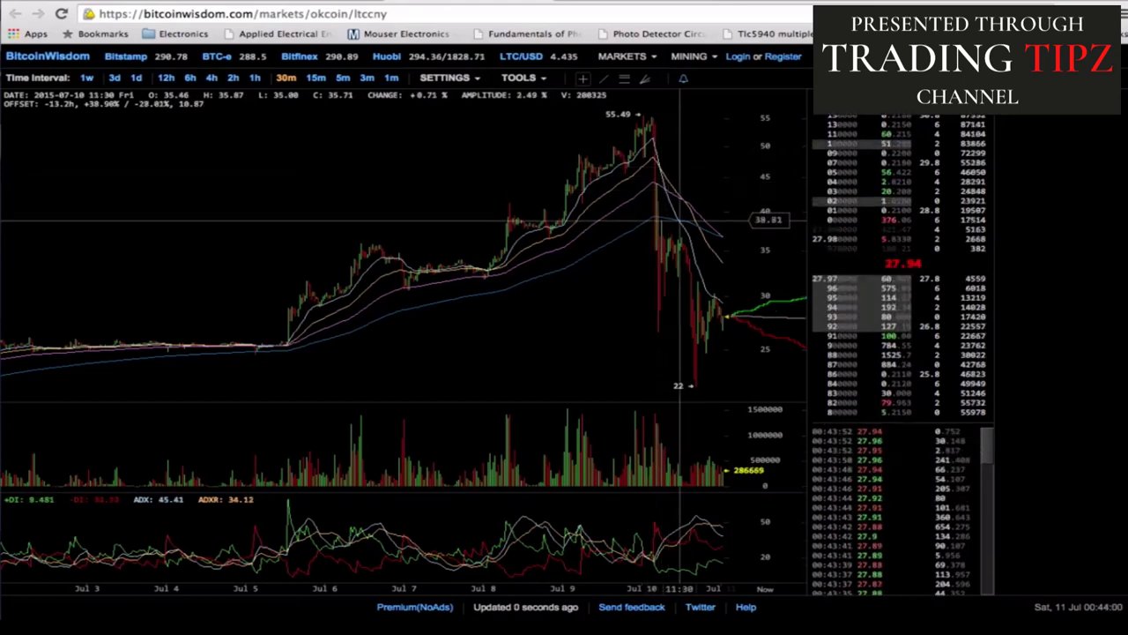
pyautogui.click(255, 79)
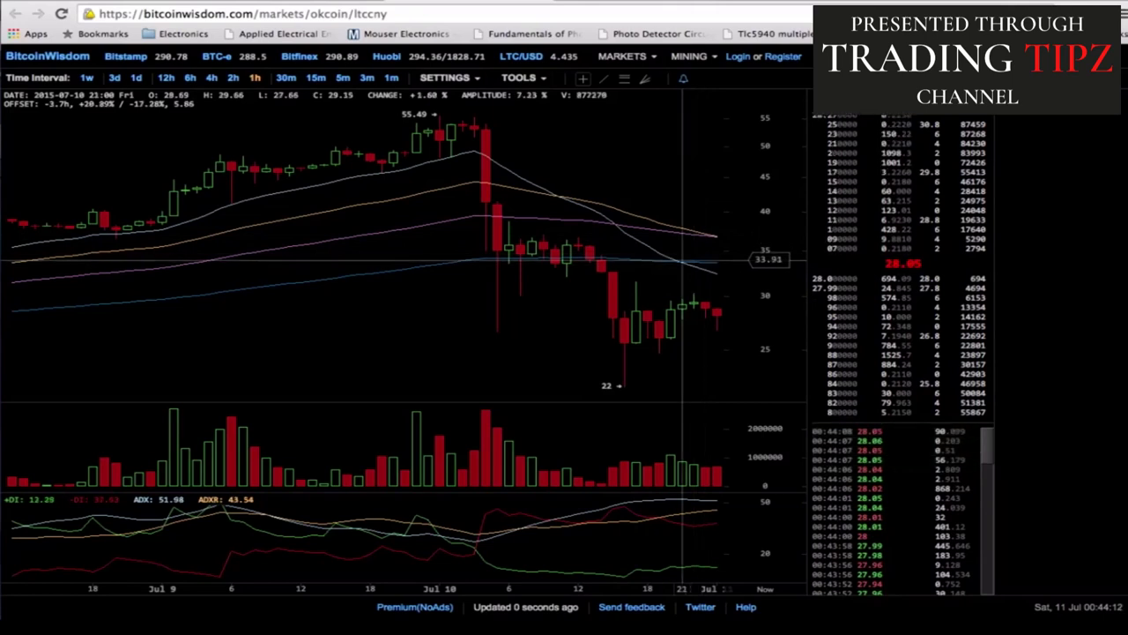
pyautogui.click(234, 78)
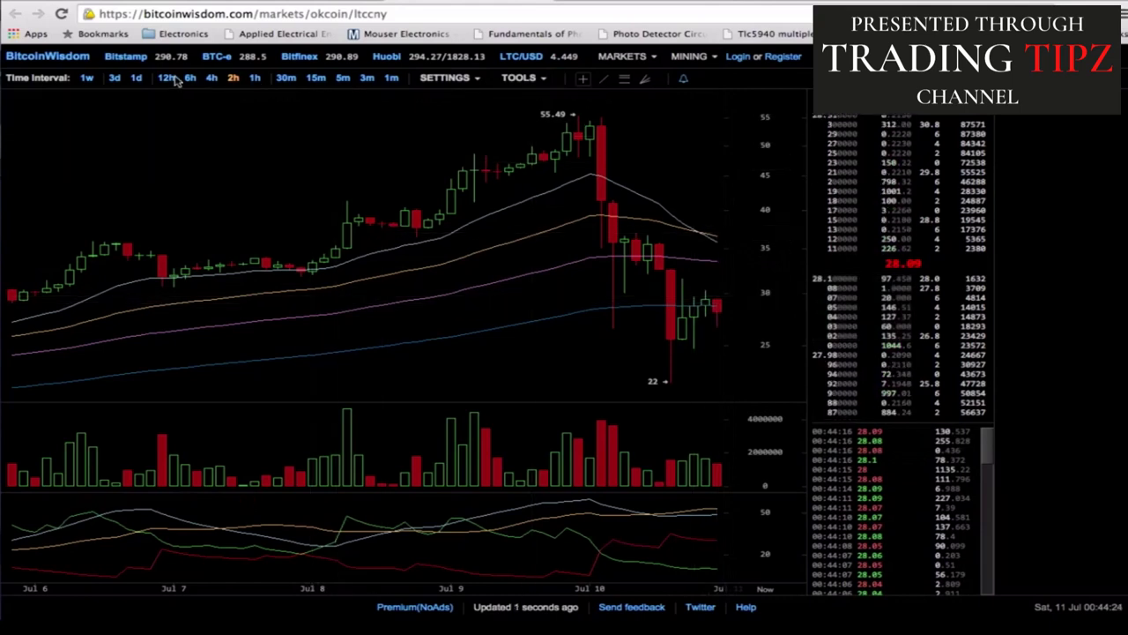
# - Switch LTC/CNY to 4h, then 6h candles covering Jun 26–Jul 10, and bring up SETTINGS
pyautogui.click(213, 80)
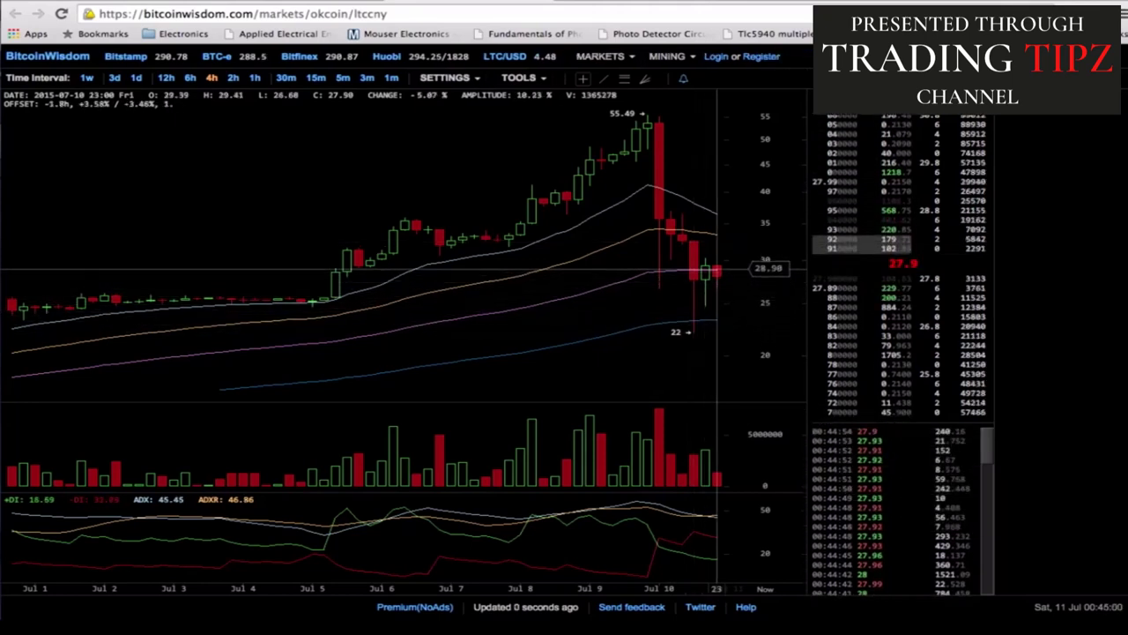
pyautogui.click(190, 78)
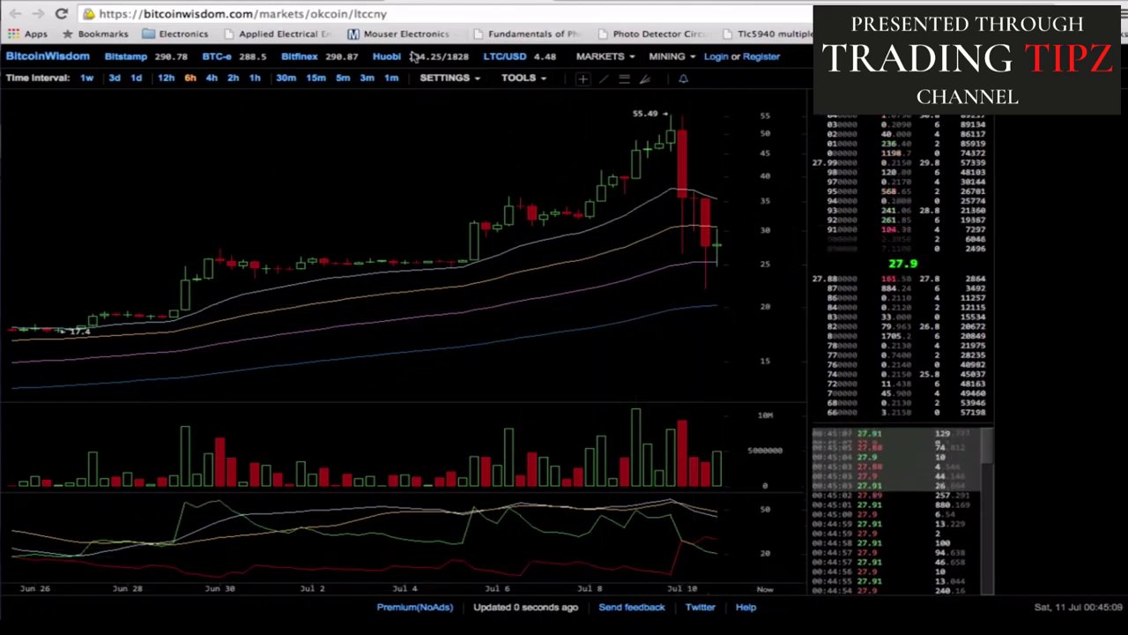
pyautogui.click(434, 79)
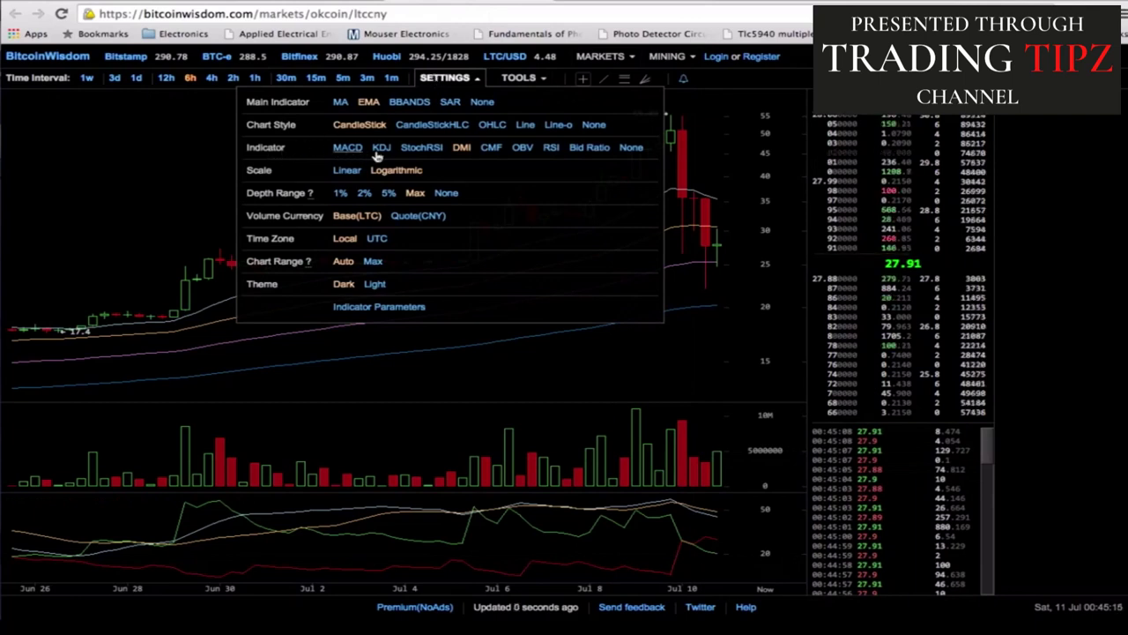
# - Set the lower indicator to DMI, recheck its parameters, and switch to 1d candles
pyautogui.click(460, 148)
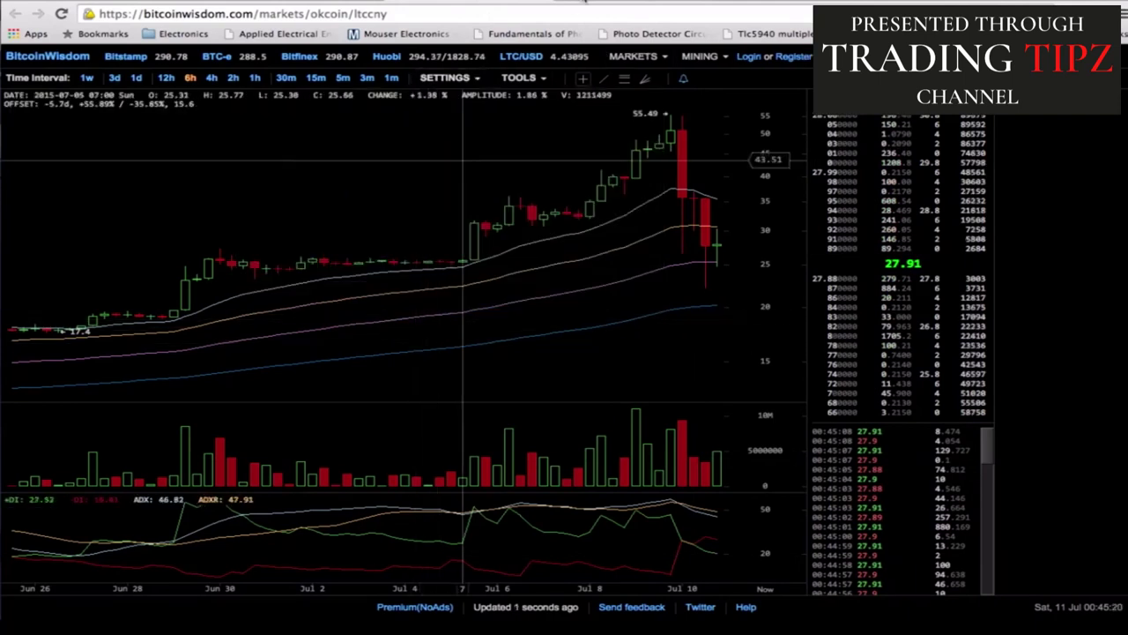
pyautogui.moveTo(462, 80)
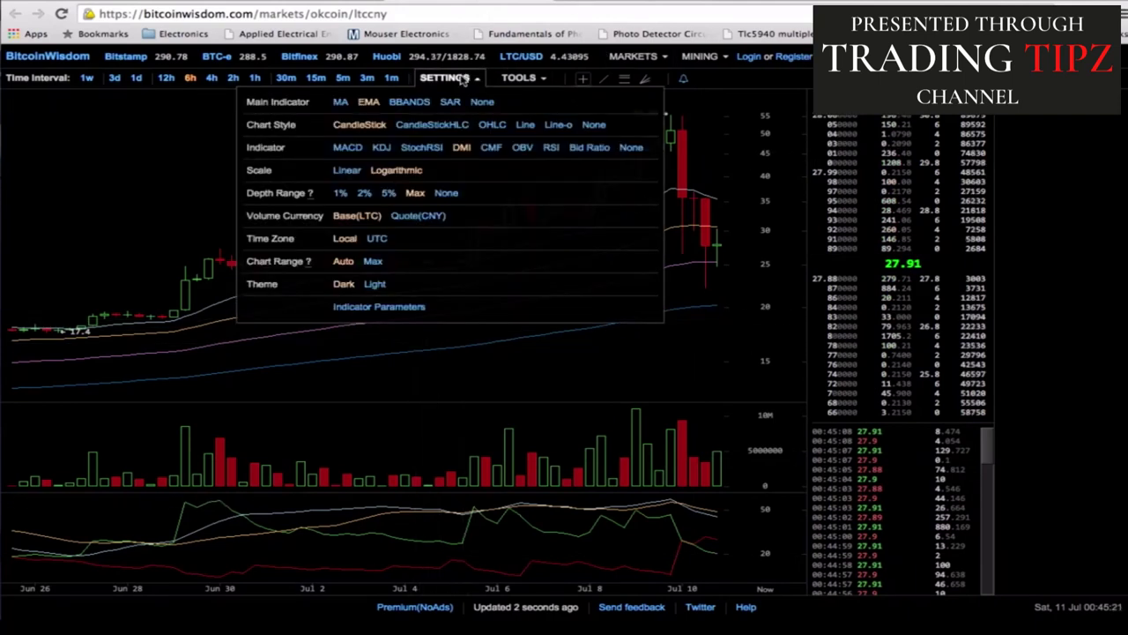
pyautogui.click(379, 306)
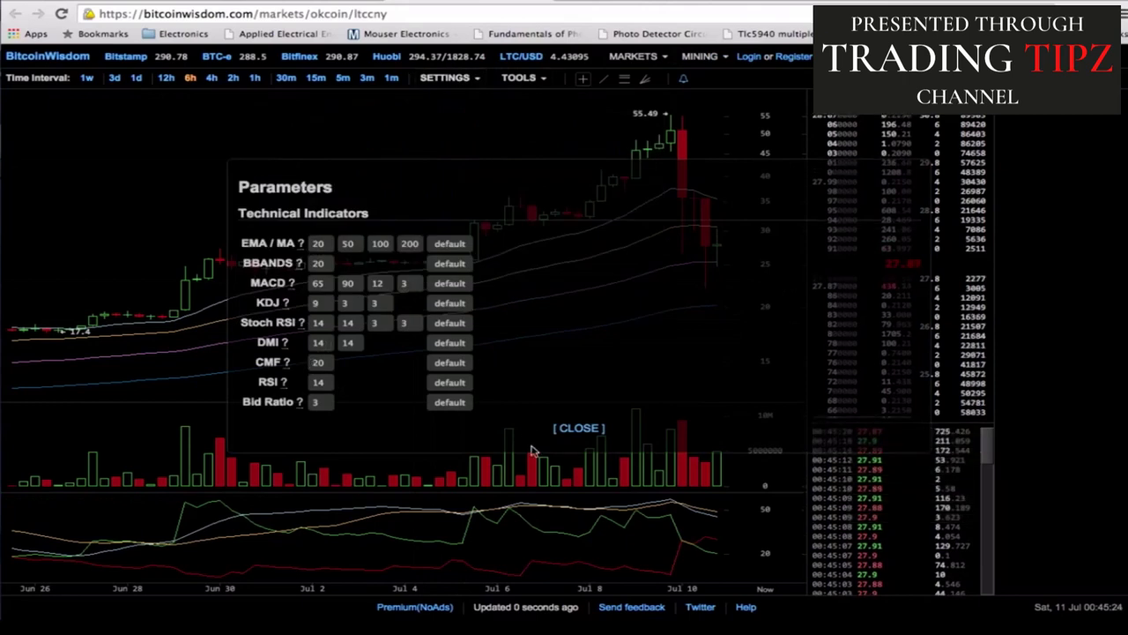
pyautogui.click(578, 430)
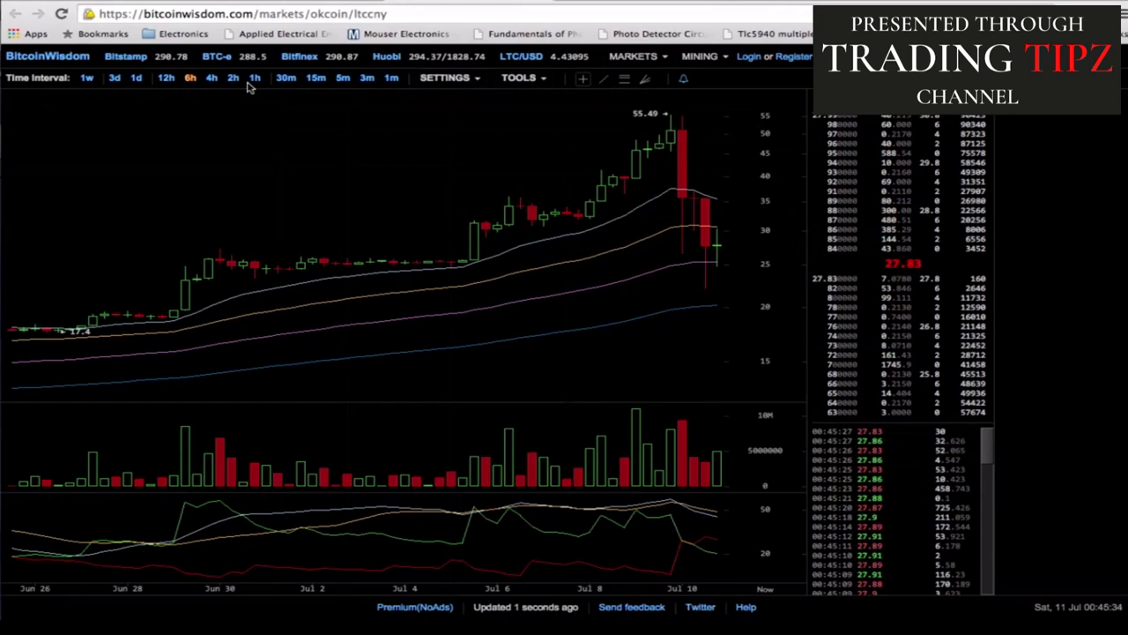
pyautogui.click(138, 78)
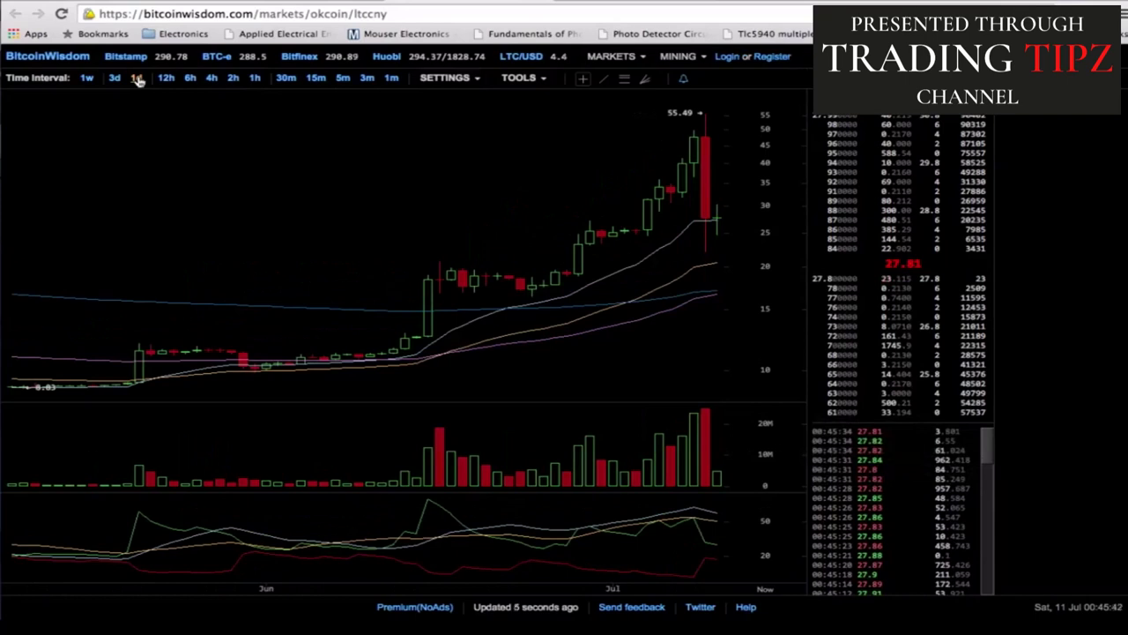
# - Switch LTC/CNY to 1w candles and zoom to span Jul 2014–Jul 2015
pyautogui.click(86, 79)
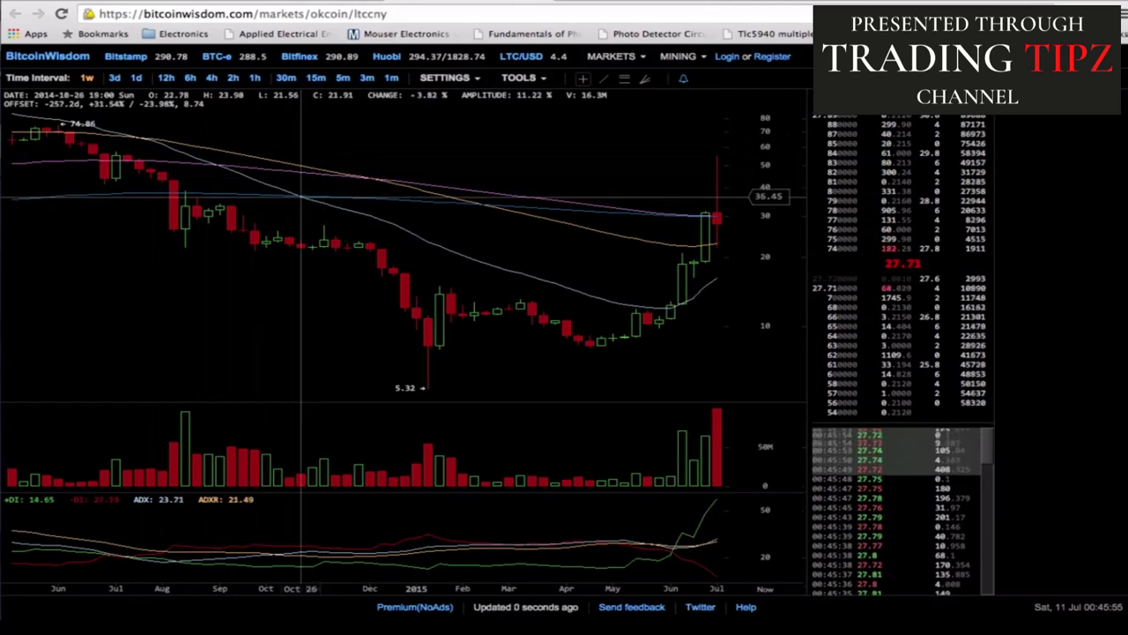
pyautogui.scroll(-5, 301, 194)
pyautogui.scroll(6, 178, 222)
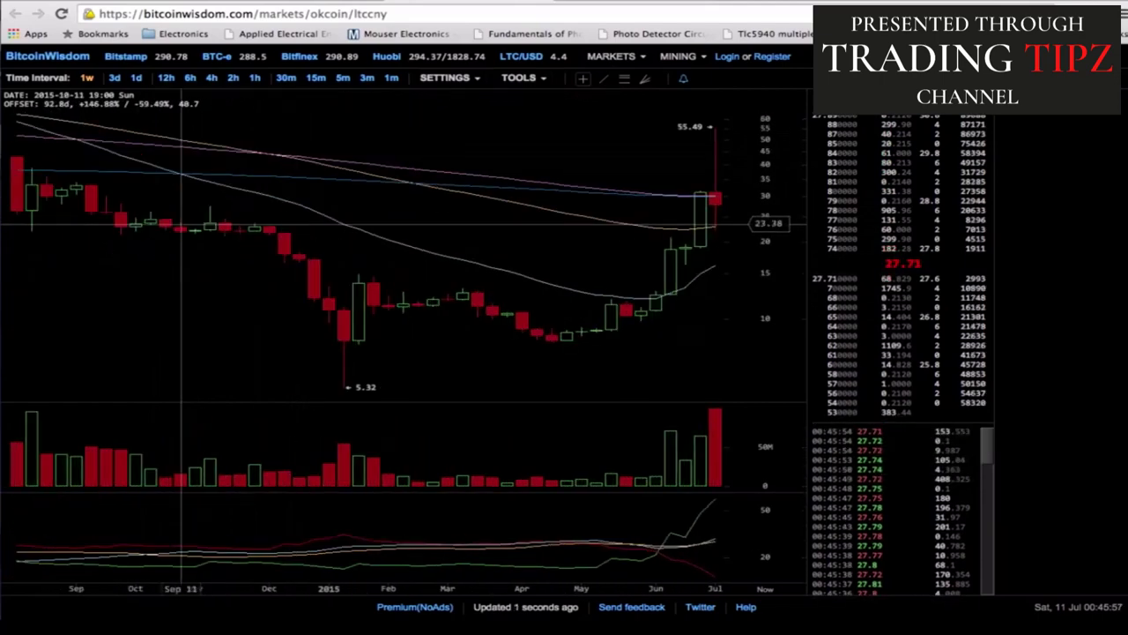
pyautogui.scroll(-3, 181, 225)
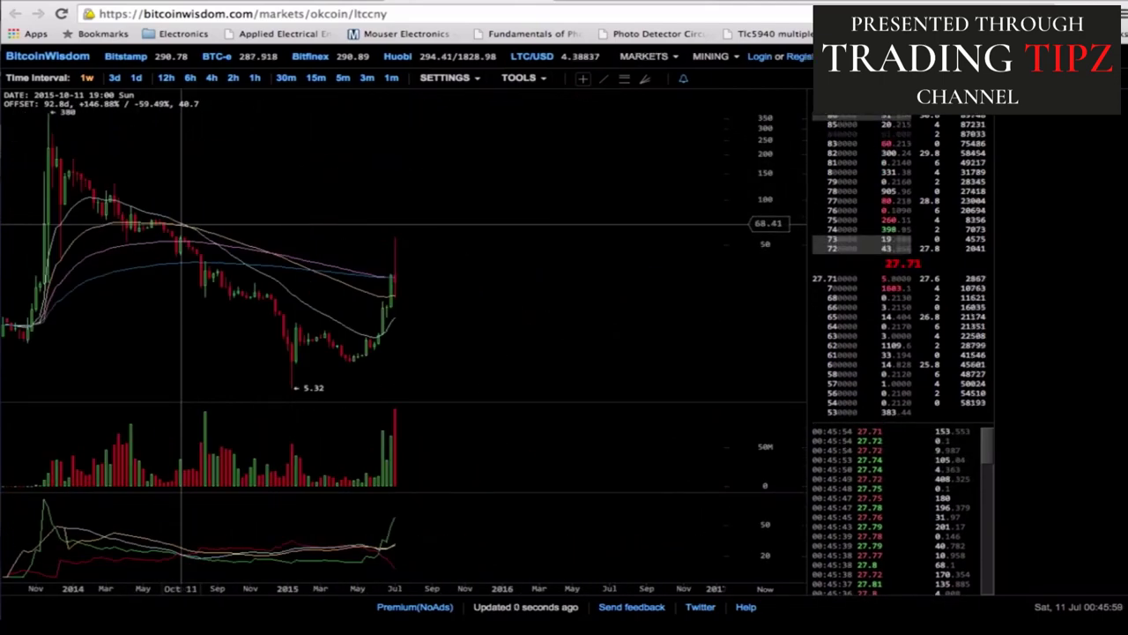
pyautogui.scroll(5, 181, 225)
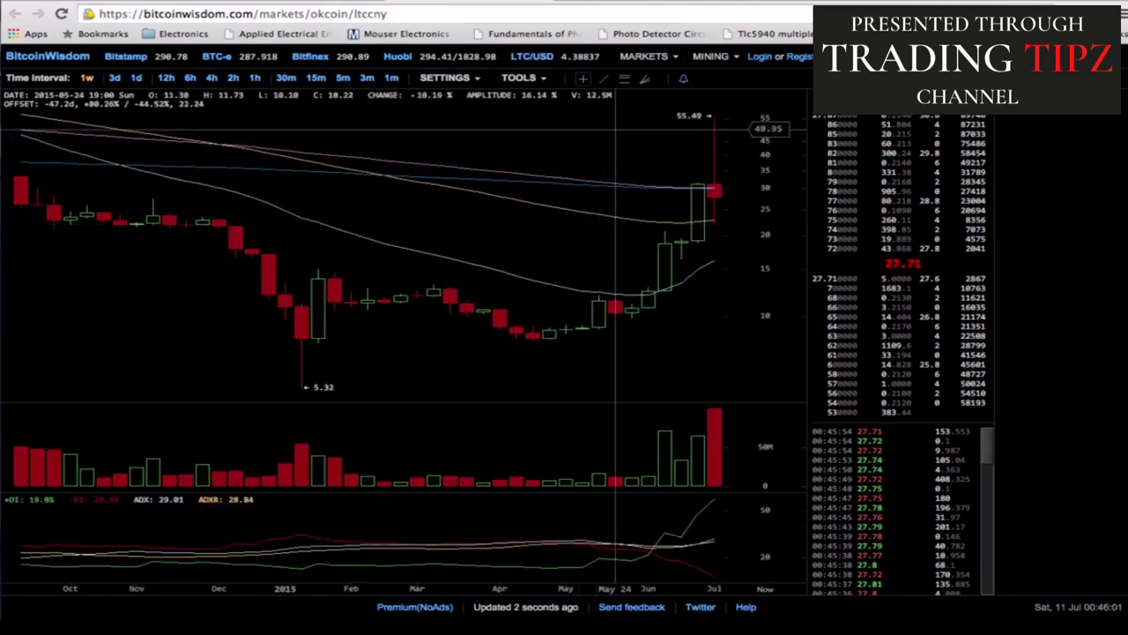
pyautogui.scroll(2, 736, 178)
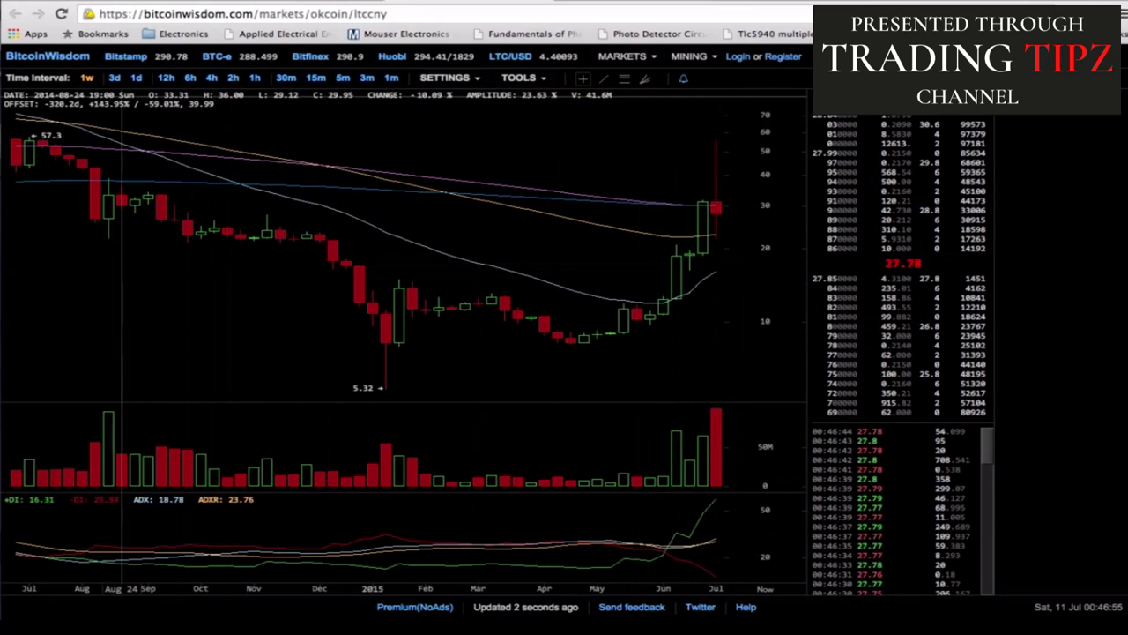
# - Cycle LTC/CNY through 1d, 1h, 4h and 1d candles, ending on 3d candles
pyautogui.click(137, 78)
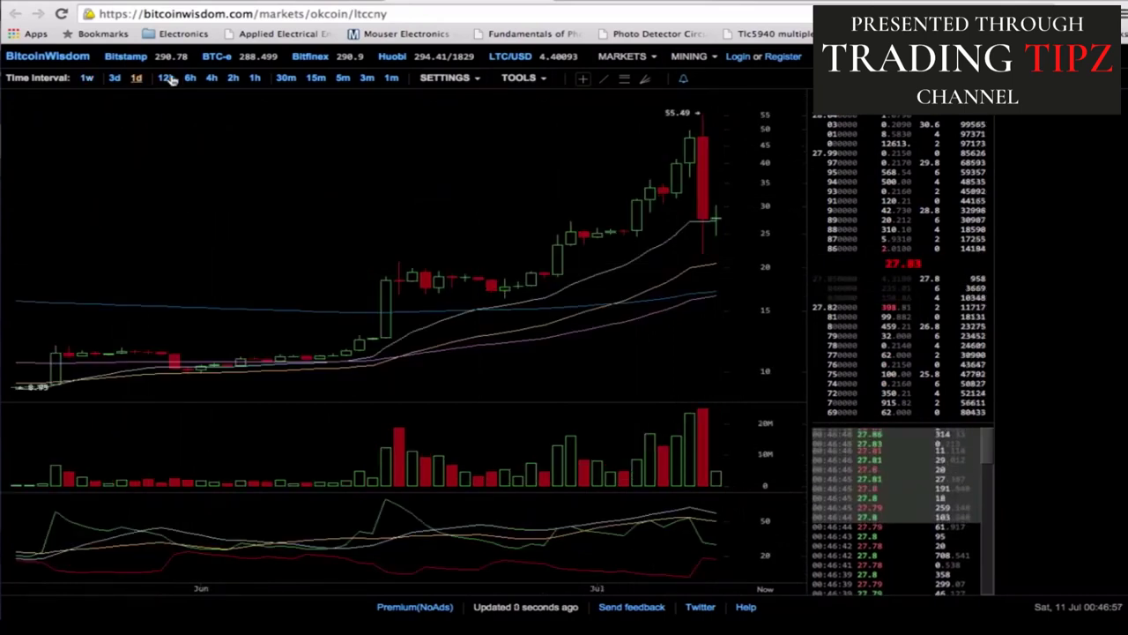
pyautogui.click(254, 79)
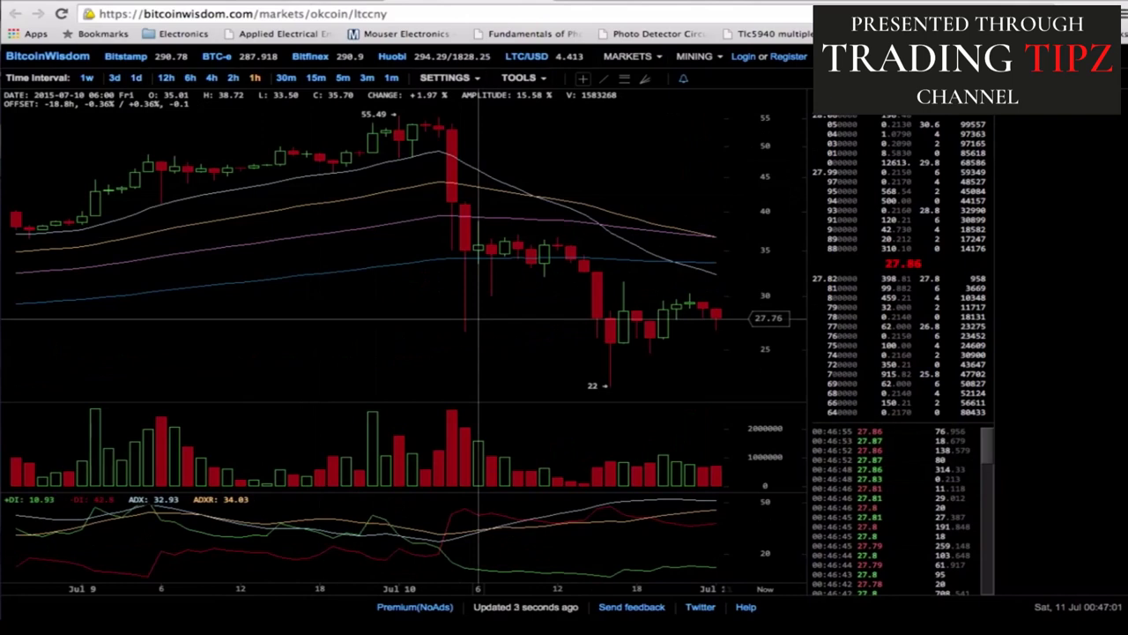
pyautogui.scroll(-3, 479, 317)
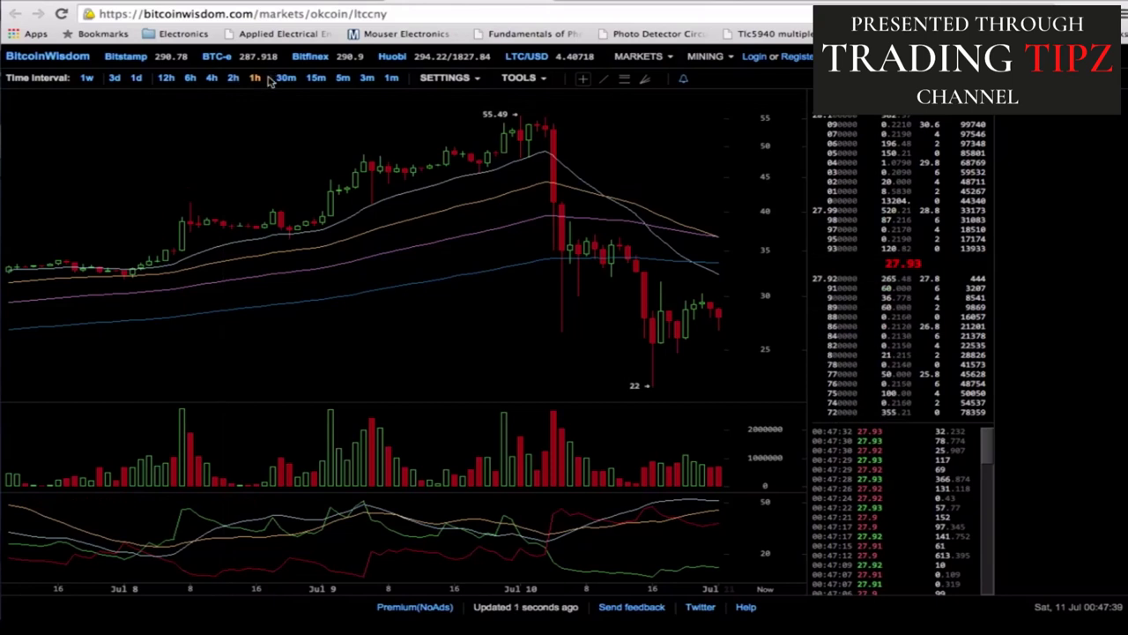
pyautogui.click(211, 78)
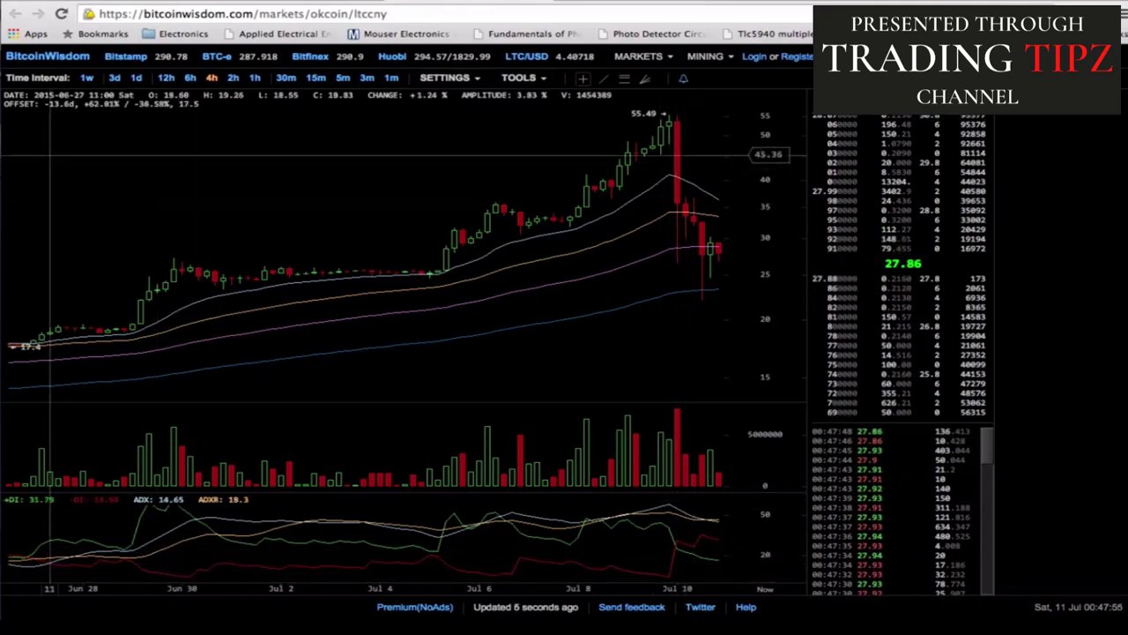
pyautogui.click(137, 78)
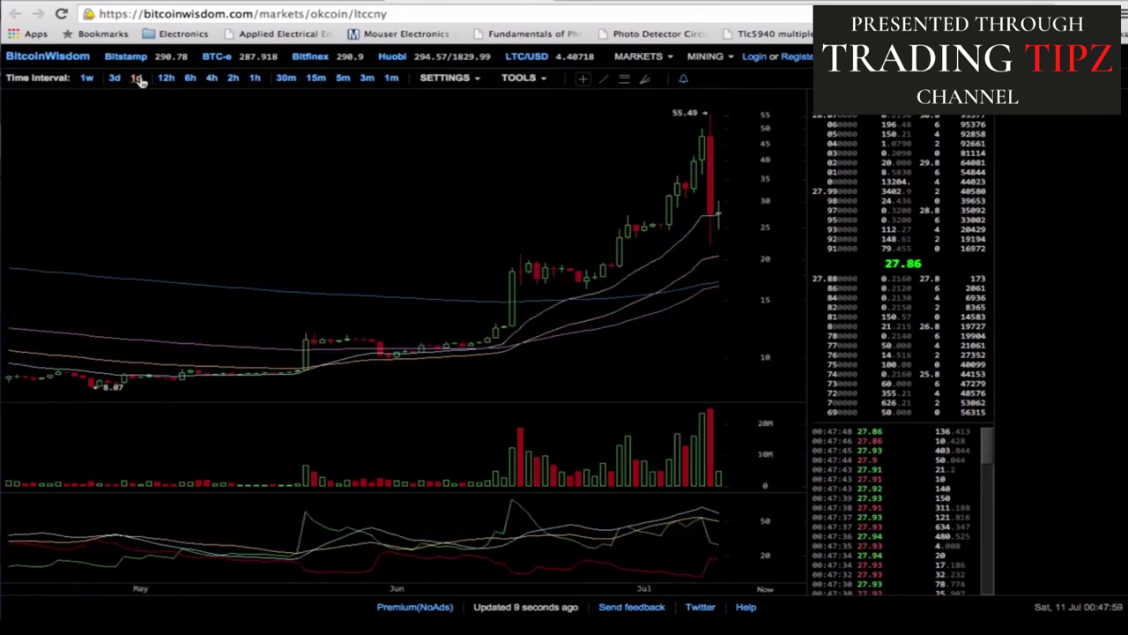
pyautogui.click(115, 79)
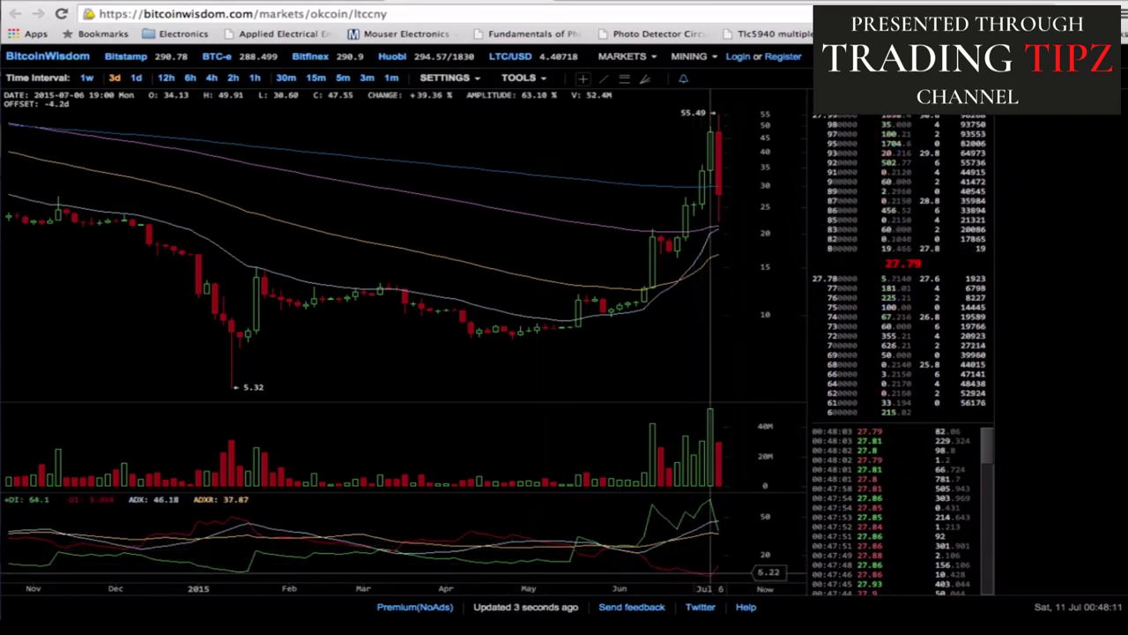
# - Show LTC/CNY weekly candles zoomed to Jan–Jul 2015, then go to the BitcoinWisdom home page
pyautogui.click(87, 80)
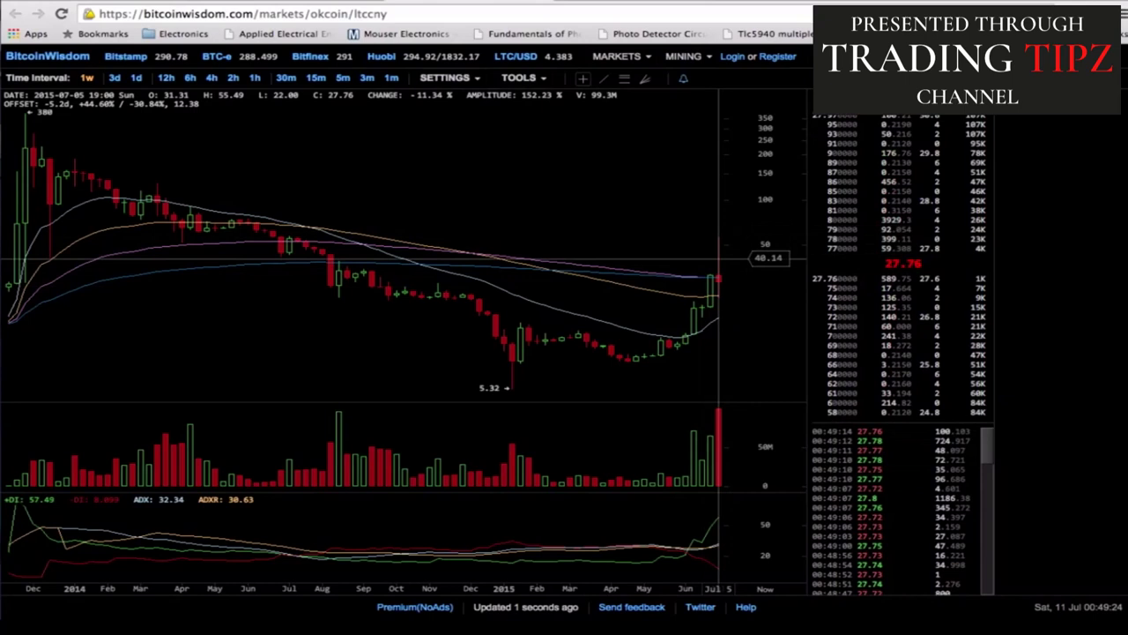
pyautogui.scroll(5, 720, 257)
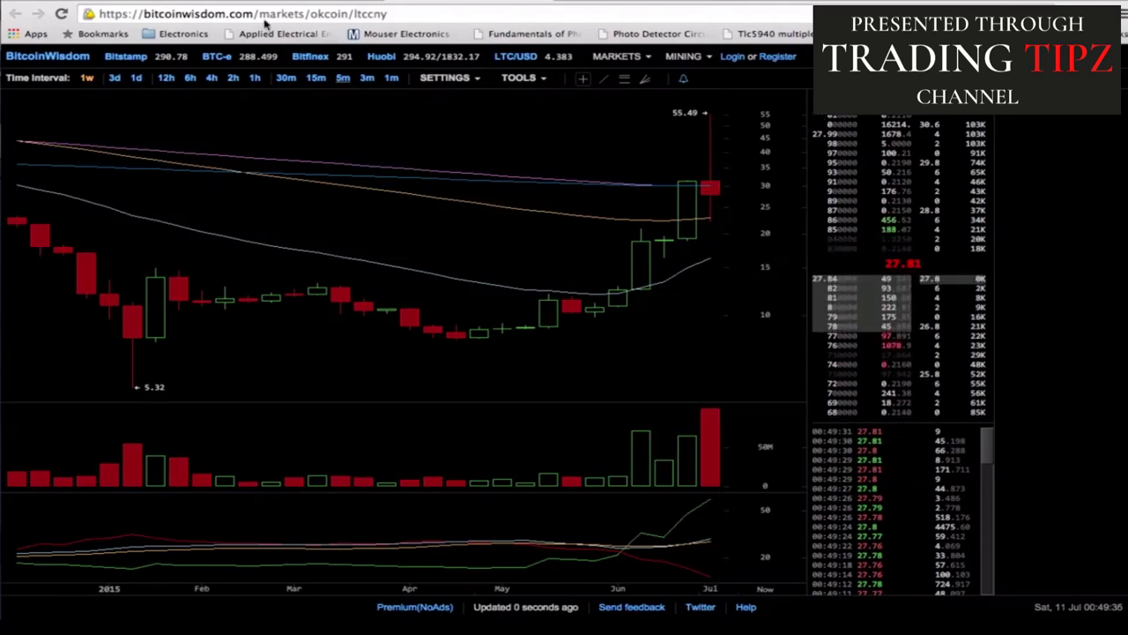
pyautogui.click(67, 58)
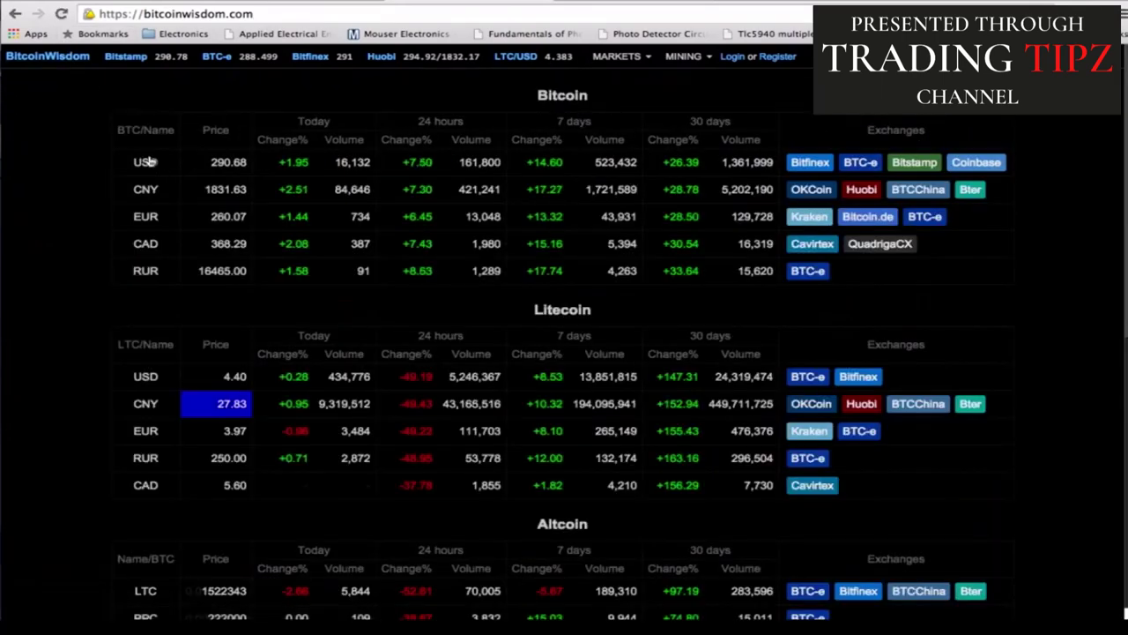
# - Open the BTC-e BTC/USD chart from the Bitcoin USD row and zoom out over its history
pyautogui.click(150, 162)
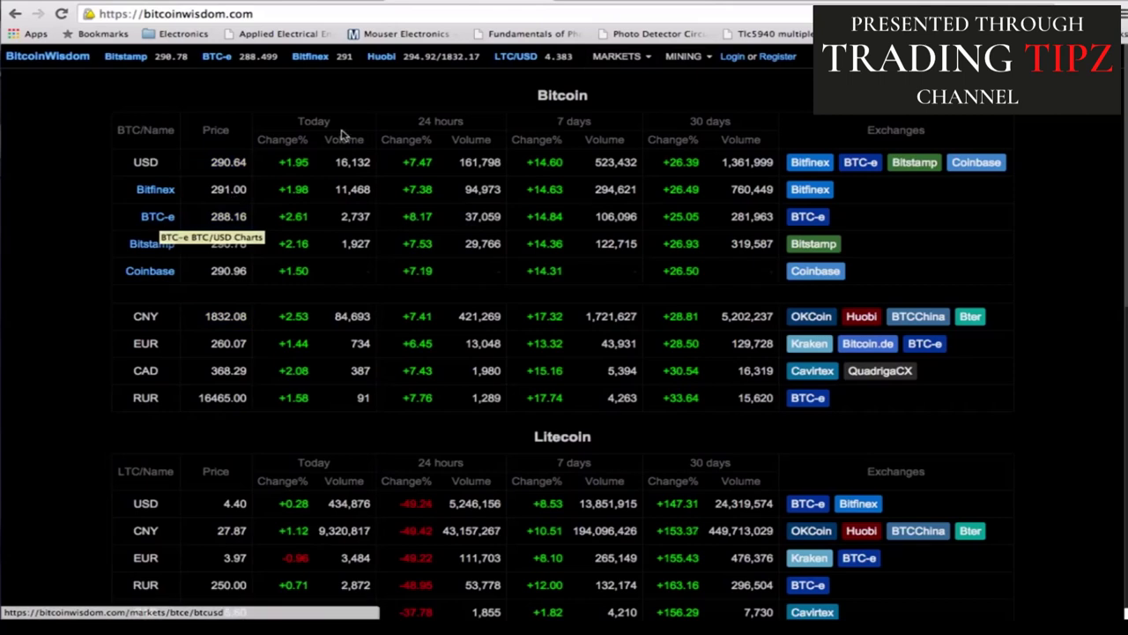
pyautogui.click(164, 217)
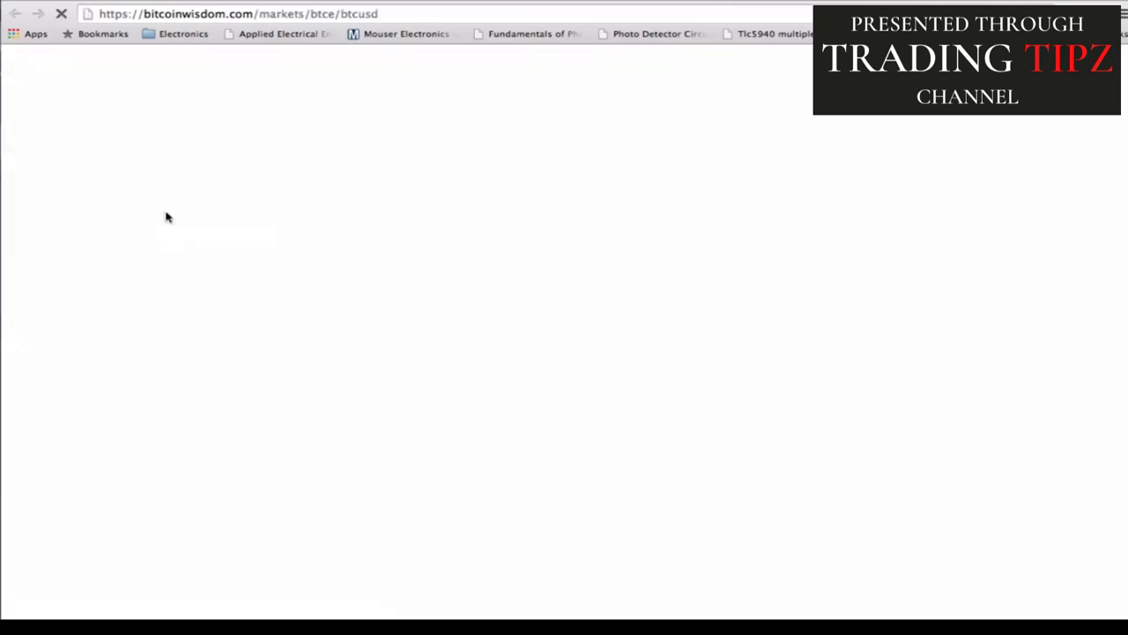
pyautogui.scroll(-5, 106, 194)
pyautogui.scroll(-5, 86, 185)
pyautogui.scroll(5, 86, 185)
pyautogui.scroll(-5, 86, 185)
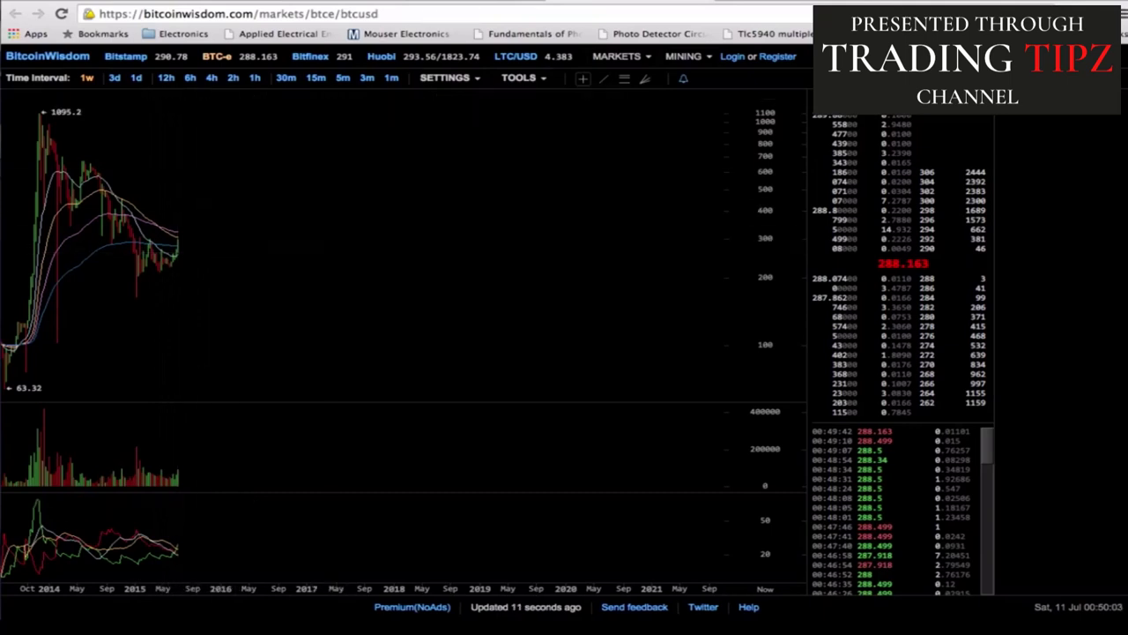
pyautogui.press('super+l')
# - Search Google for 'QQQ powersha' and open the Invesco PowerShares QQQ product page
pyautogui.write('Q')
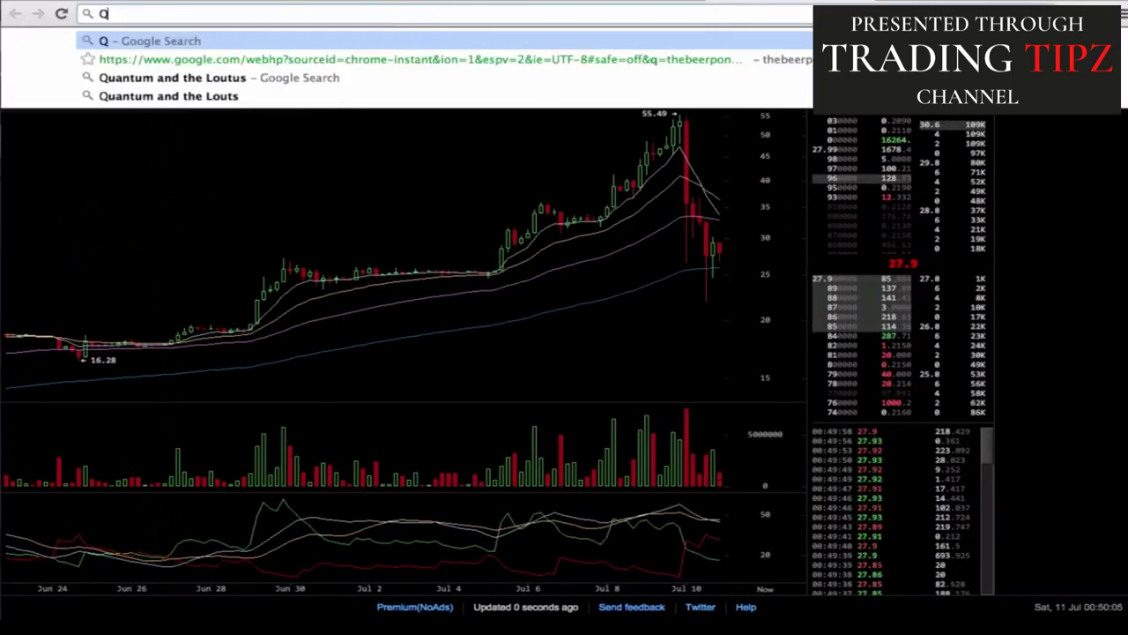
pyautogui.write('QQ powershar')
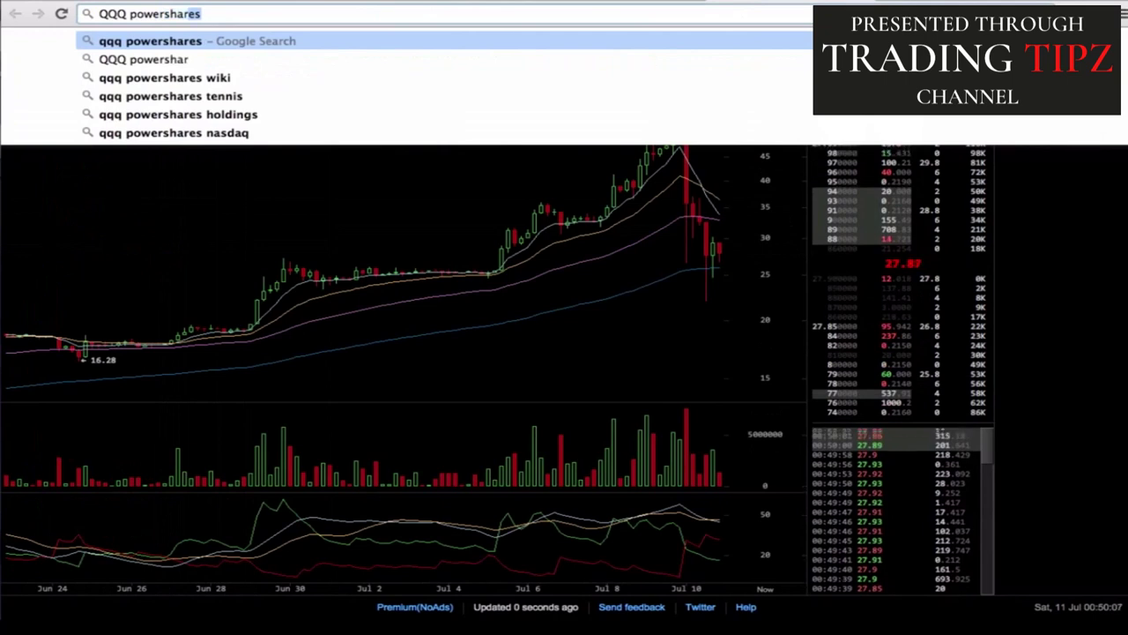
pyautogui.press('Return')
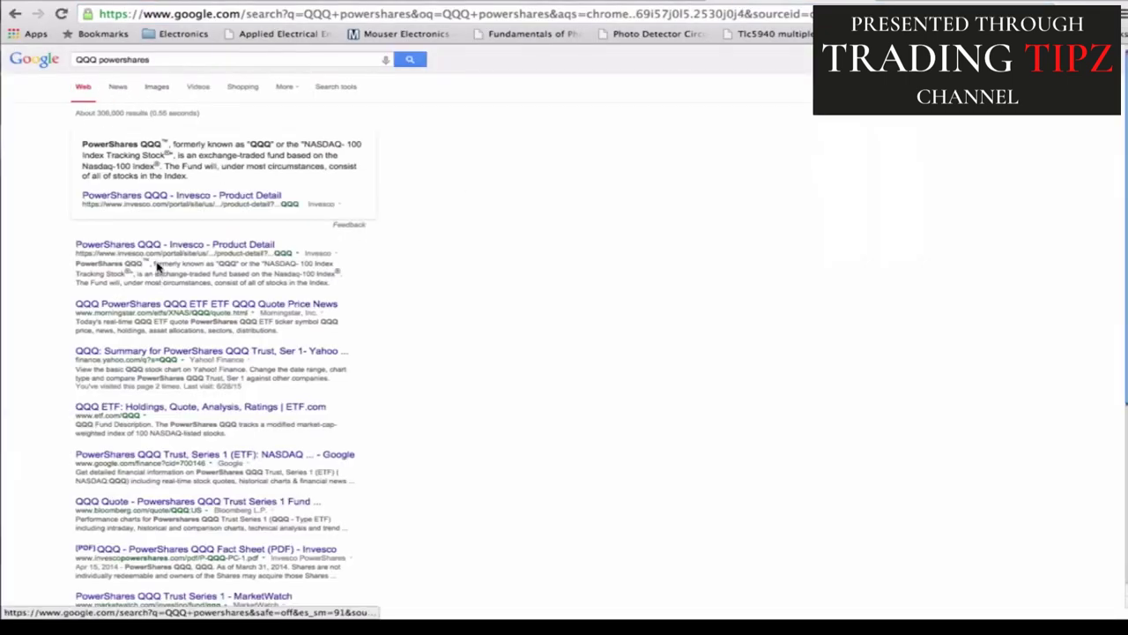
pyautogui.click(161, 247)
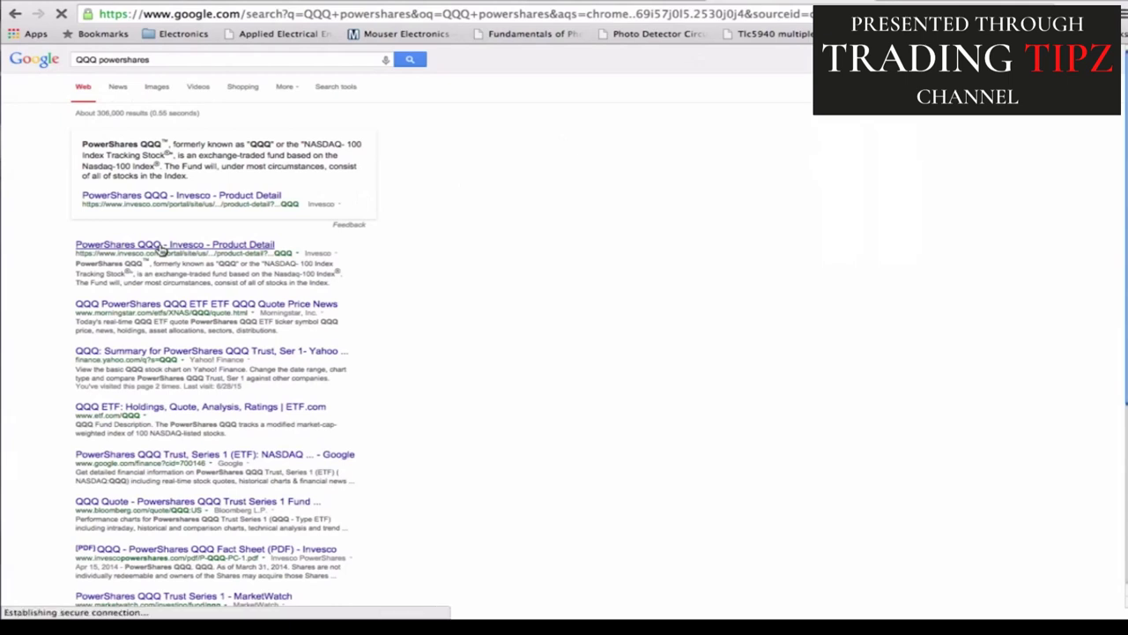
# - Back on the results, trim the query to just 'QQQ' and rerun the search
pyautogui.click(133, 59)
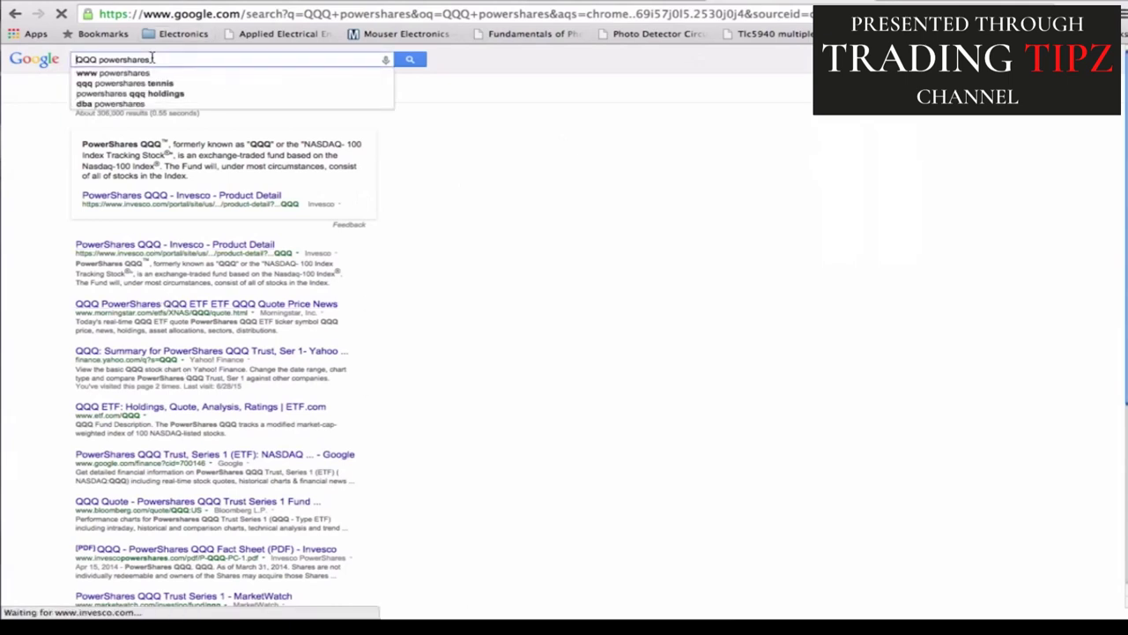
pyautogui.click(148, 59)
pyautogui.moveTo(148, 59); pyautogui.dragTo(106, 59)
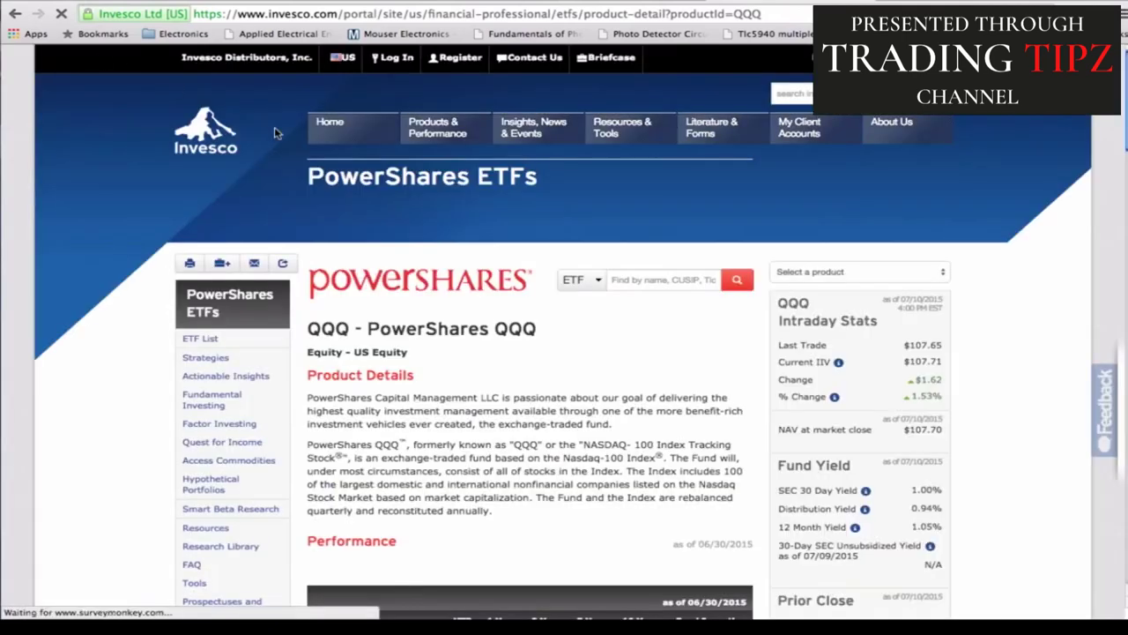
pyautogui.hotkey('alt', 'Left')
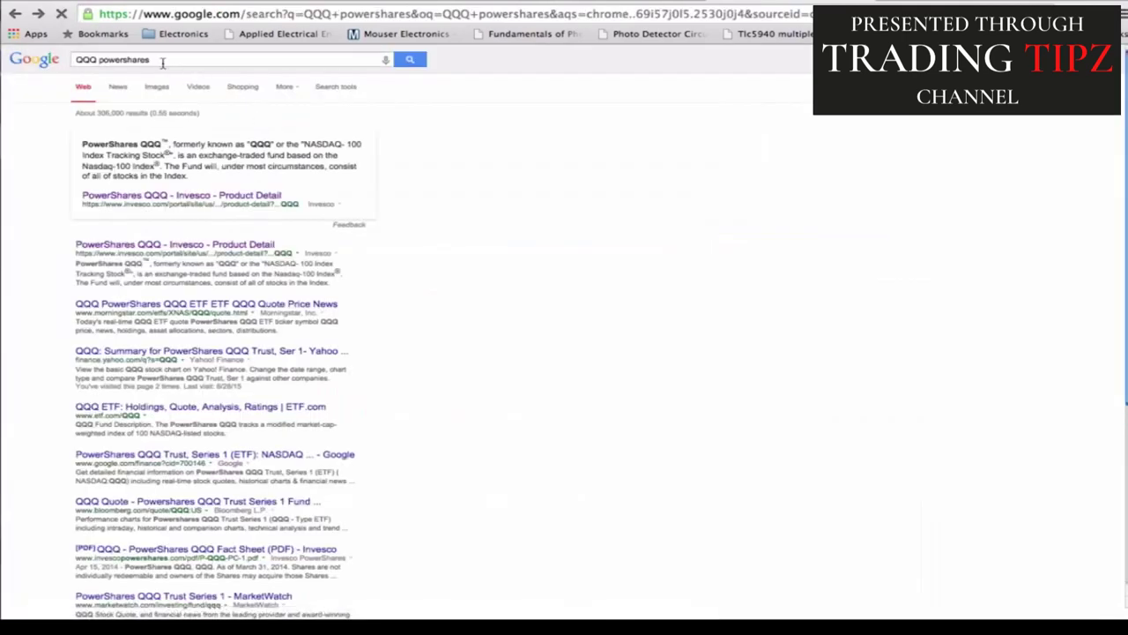
pyautogui.click(159, 59)
pyautogui.moveTo(138, 59); pyautogui.dragTo(99, 62)
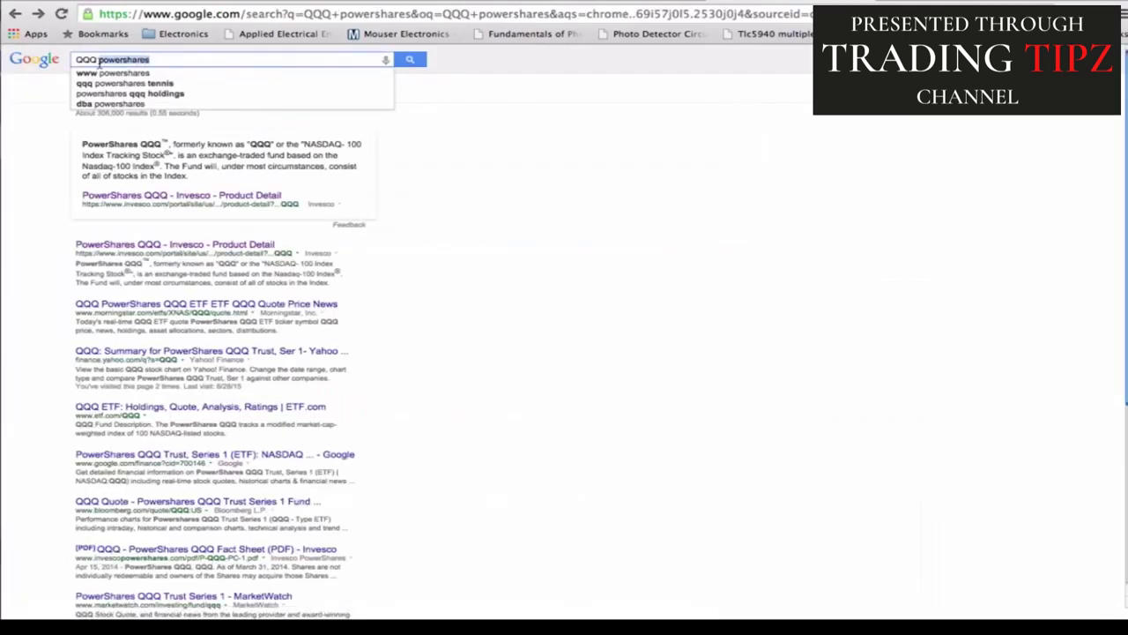
pyautogui.press('BackSpace')
pyautogui.press('Return')
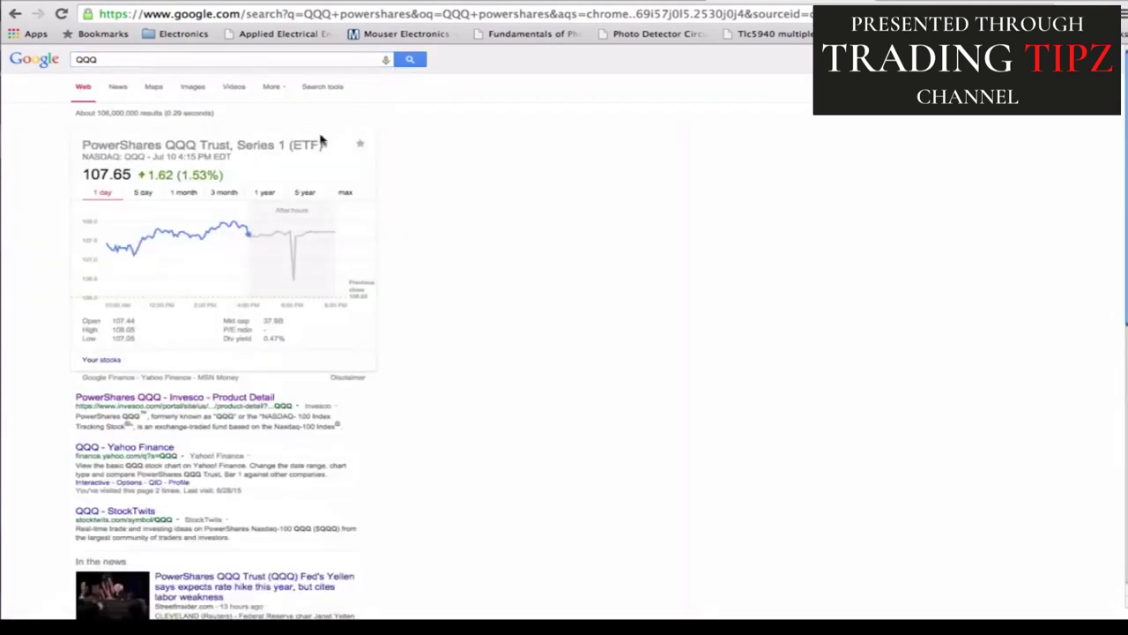
# - View QQQ's Max-range price chart, then search Google for 'Composite Index'
pyautogui.click(343, 194)
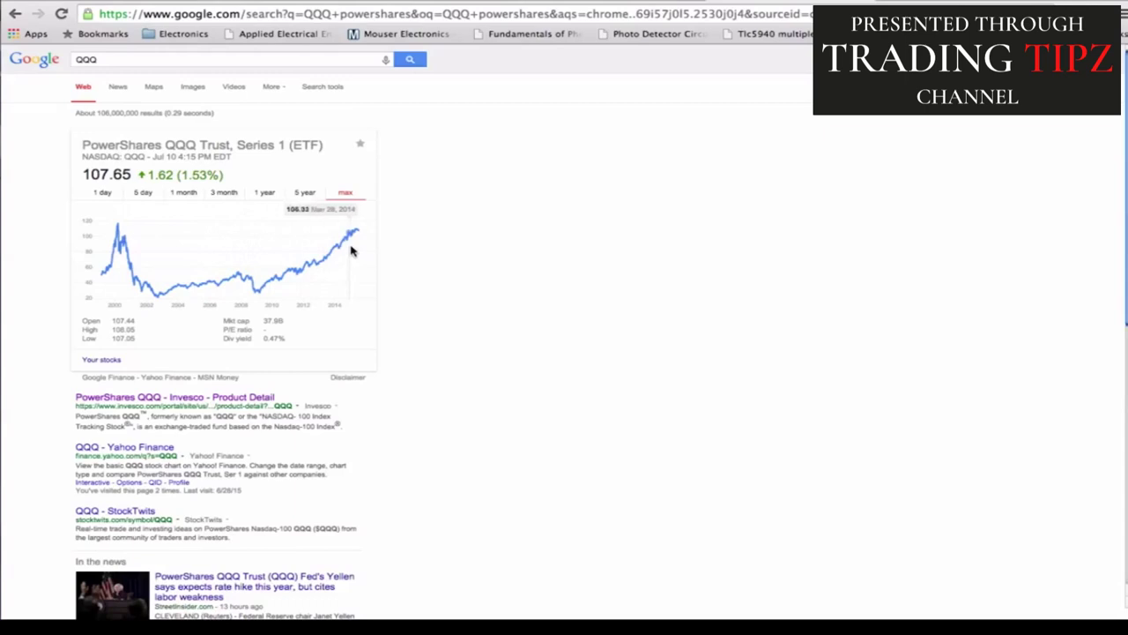
pyautogui.click(143, 59)
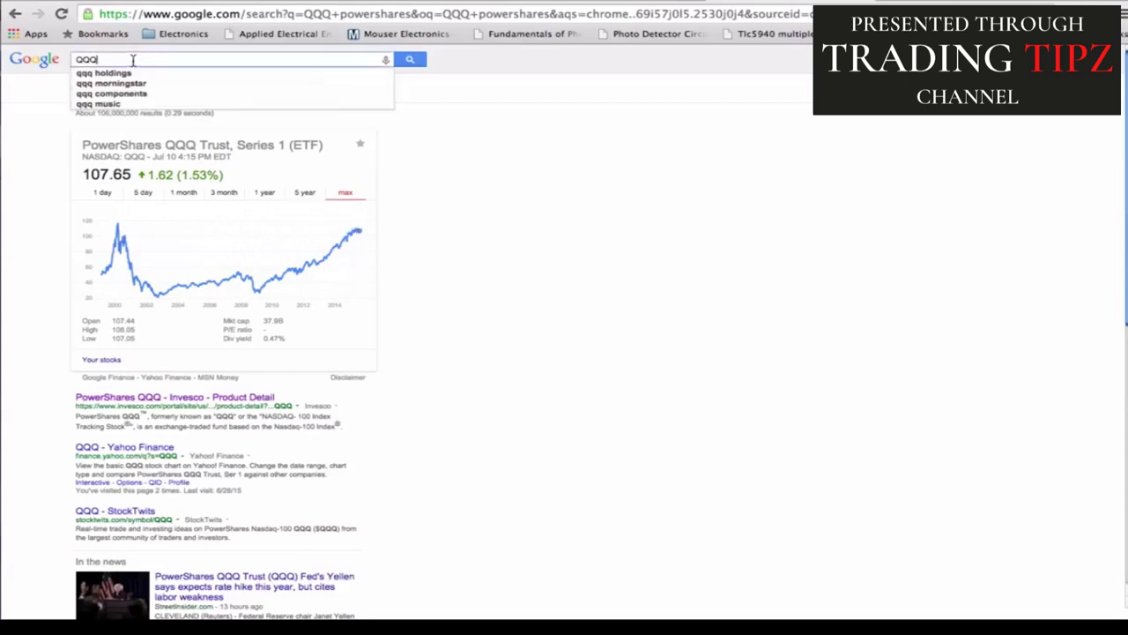
pyautogui.press('BackSpace')
pyautogui.press('BackSpace')
pyautogui.press('BackSpace')
pyautogui.write('Composit')
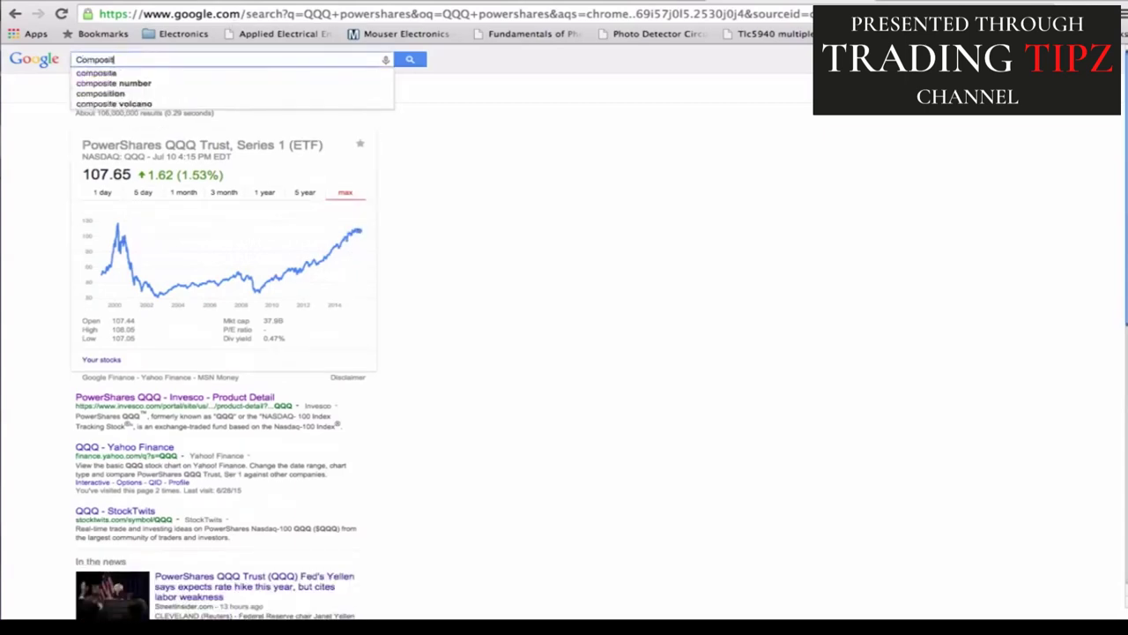
pyautogui.write('e Index')
pyautogui.press('Return')
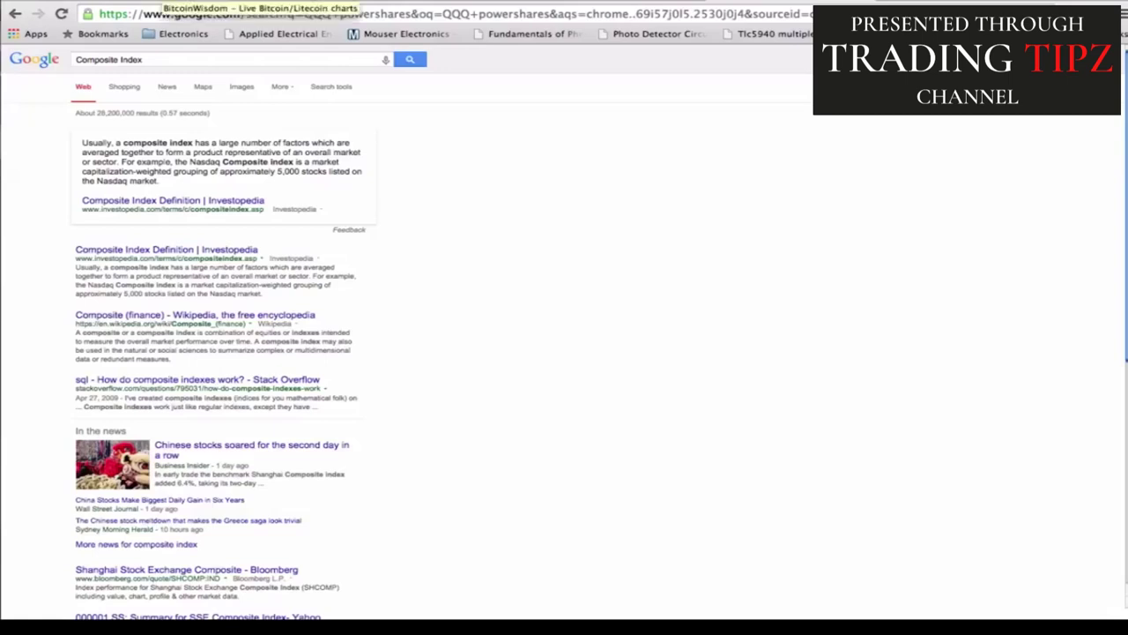
# - Back in BitcoinWisdom, open the BTC-e BTC/USD chart from the Bitcoin USD row
pyautogui.click(172, 0)
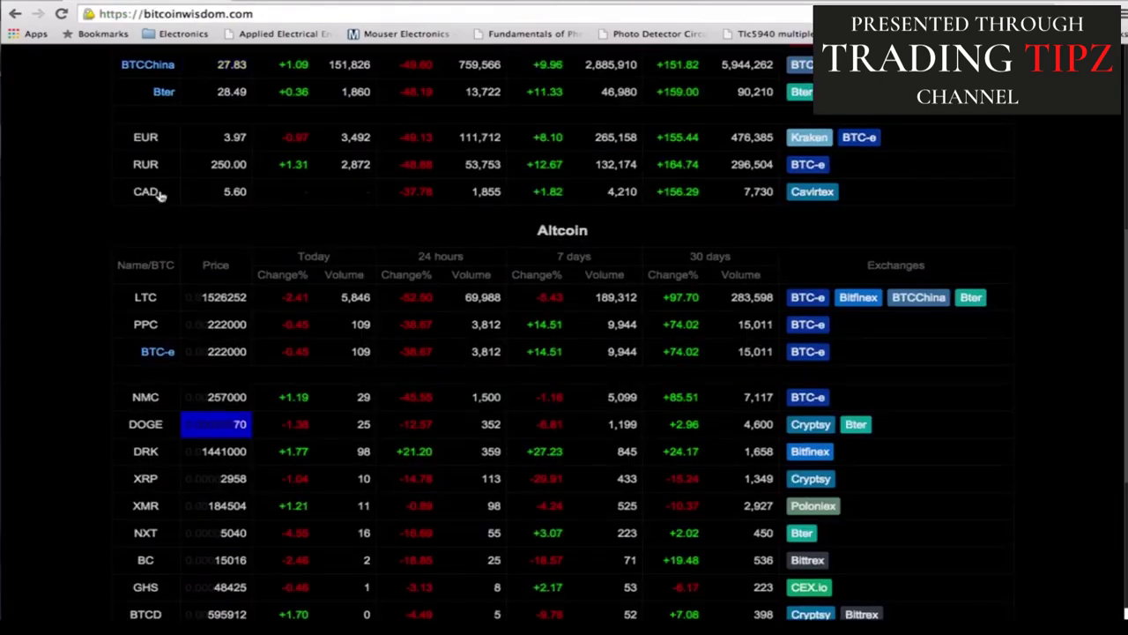
pyautogui.scroll(3, 160, 196)
pyautogui.scroll(2, 159, 195)
pyautogui.click(145, 168)
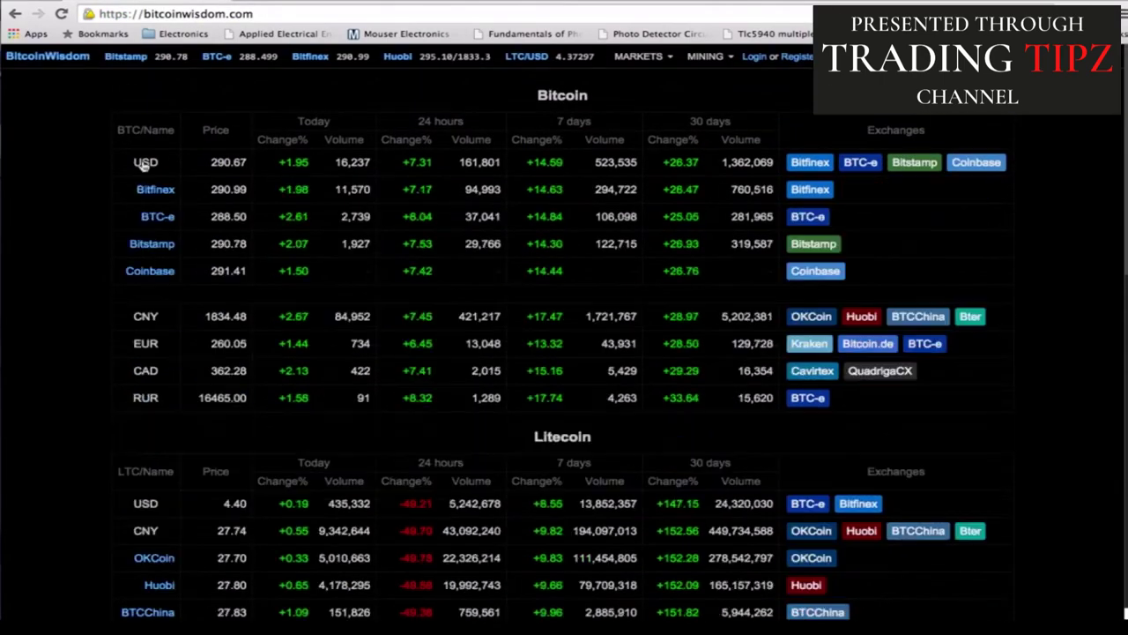
pyautogui.click(166, 219)
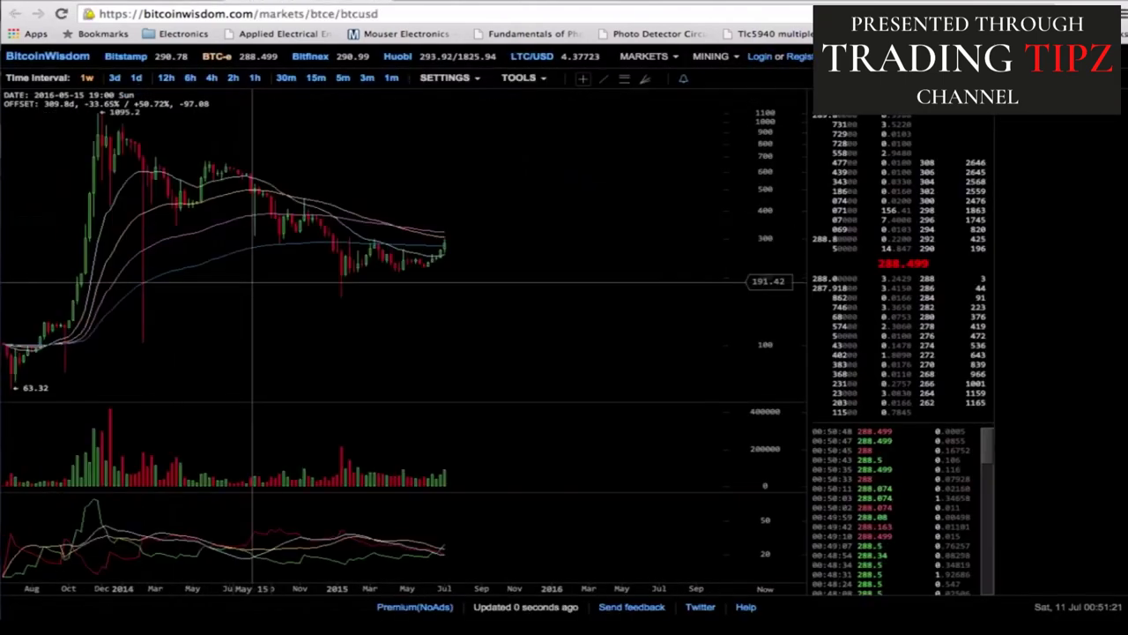
# - Zoom the BTC-e BTC/USD chart and switch it to 3-day candles
pyautogui.scroll(-3, 676, 529)
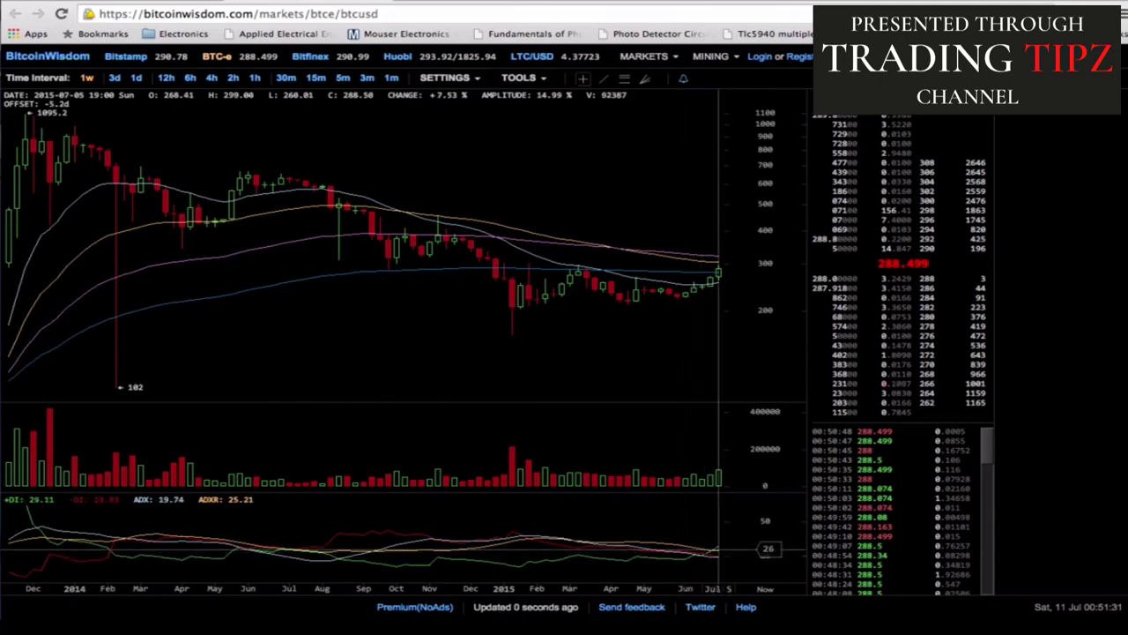
pyautogui.scroll(5, 719, 557)
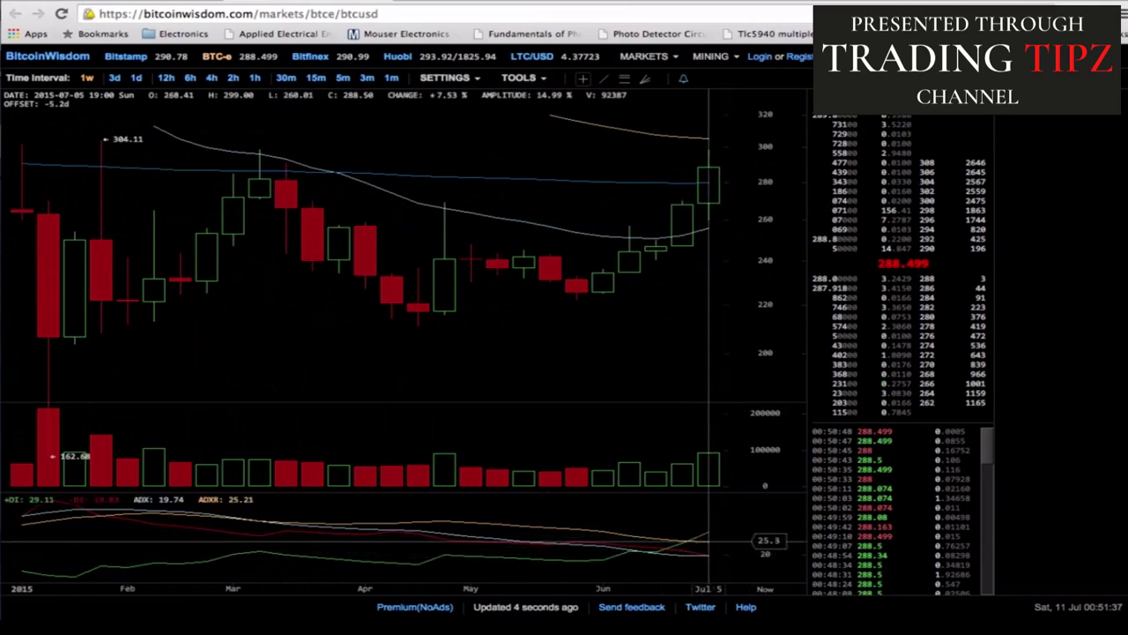
pyautogui.scroll(-5, 714, 502)
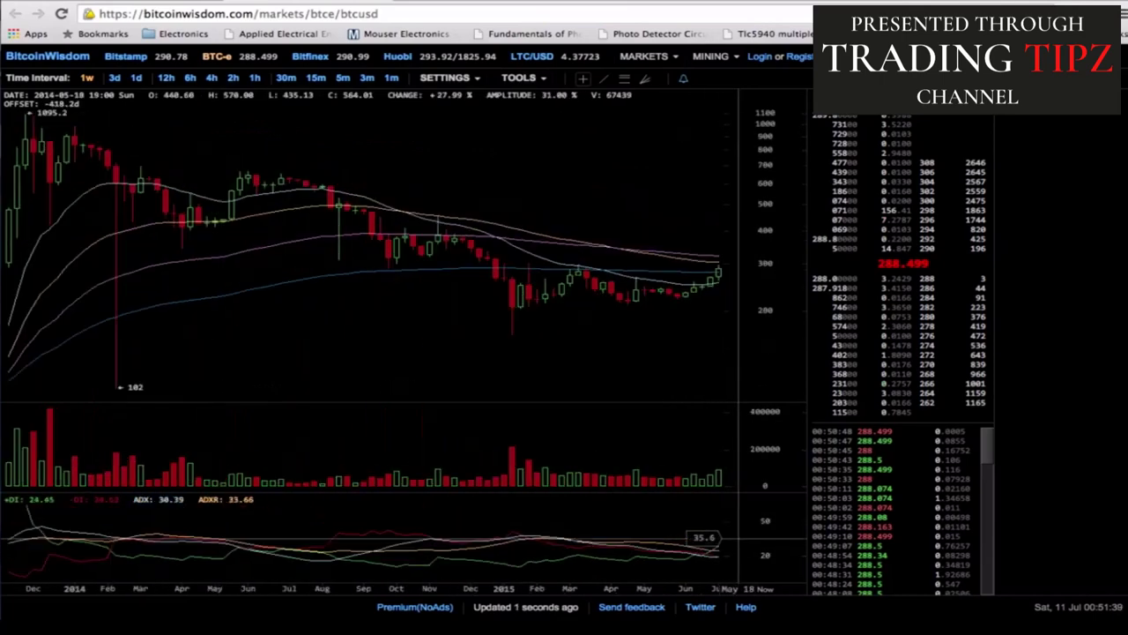
pyautogui.scroll(3, 696, 322)
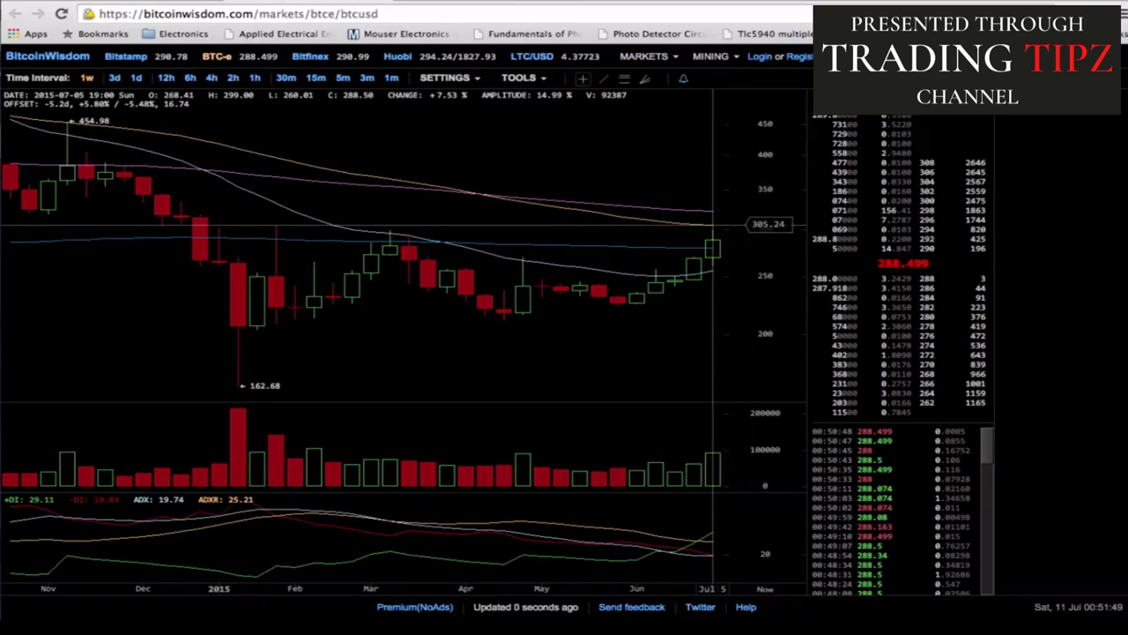
pyautogui.click(115, 80)
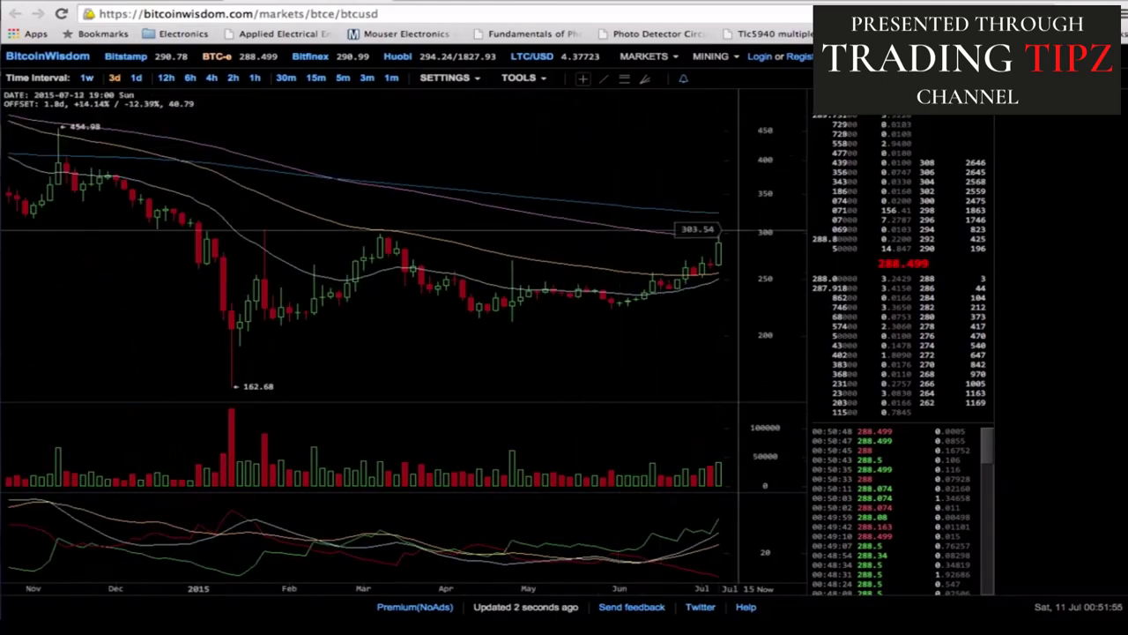
# - Zoom the BTC-e BTC/USD chart into May–July 2015 and select 1d candles
pyautogui.scroll(3, 716, 212)
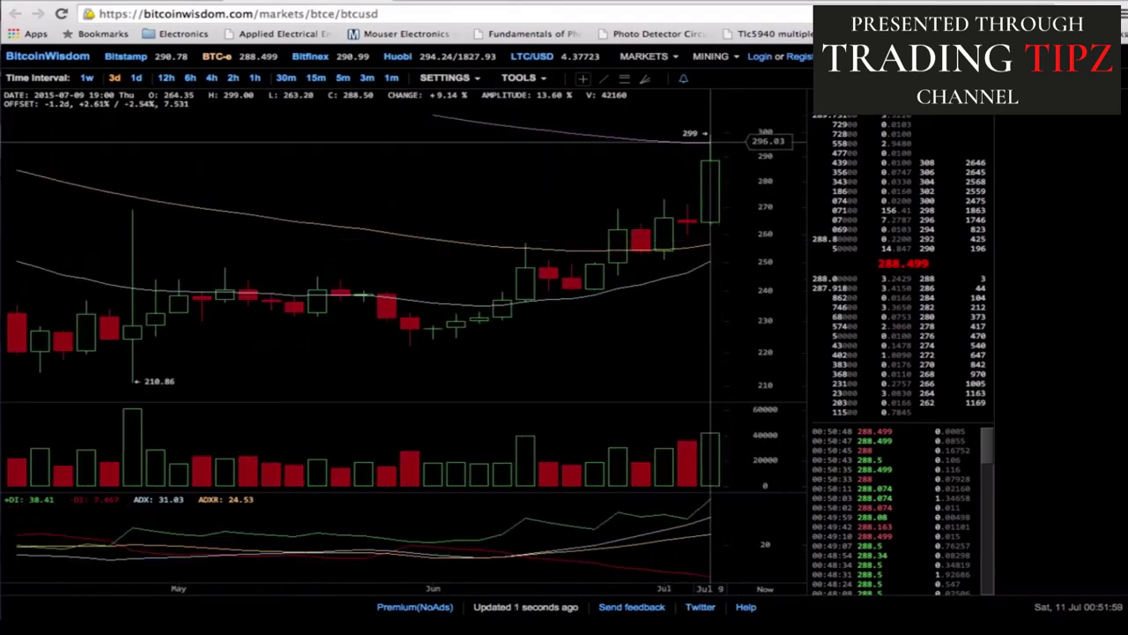
pyautogui.click(135, 80)
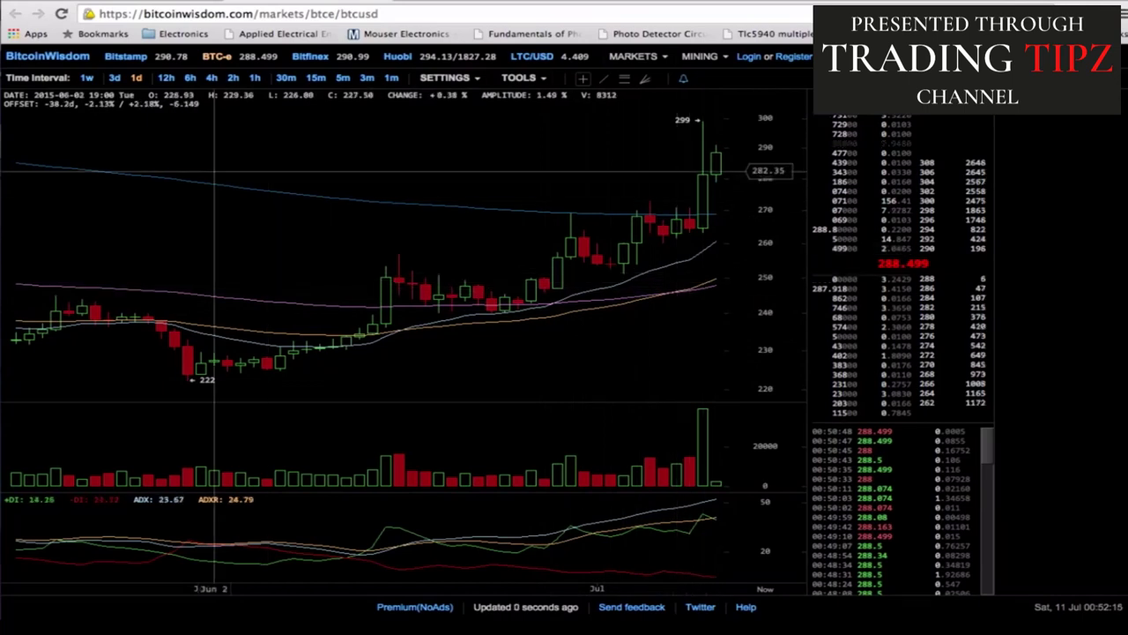
# - Return the BTC-e chart to 3d candles and zoom out to its full 2013–2015 history
pyautogui.click(114, 78)
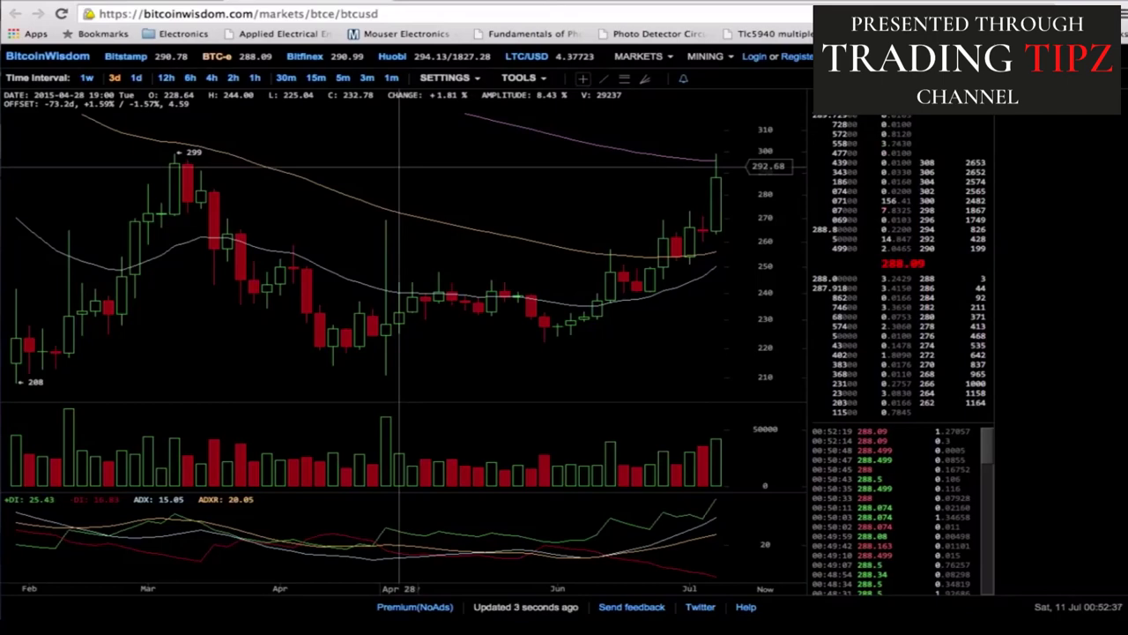
pyautogui.scroll(-3, 621, 523)
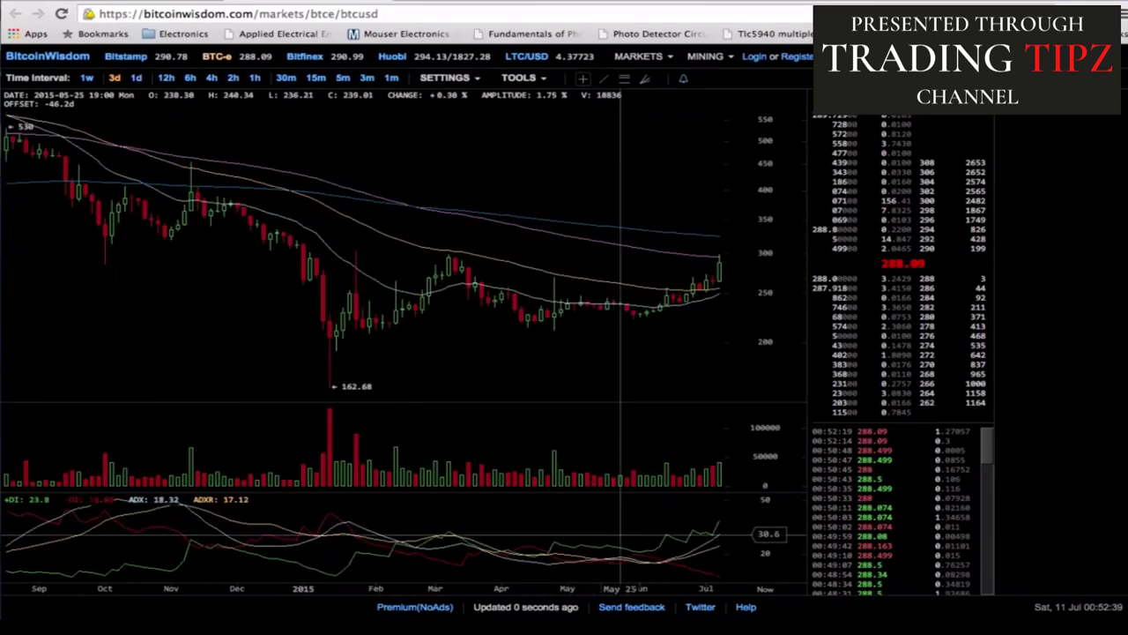
pyautogui.scroll(3, 622, 523)
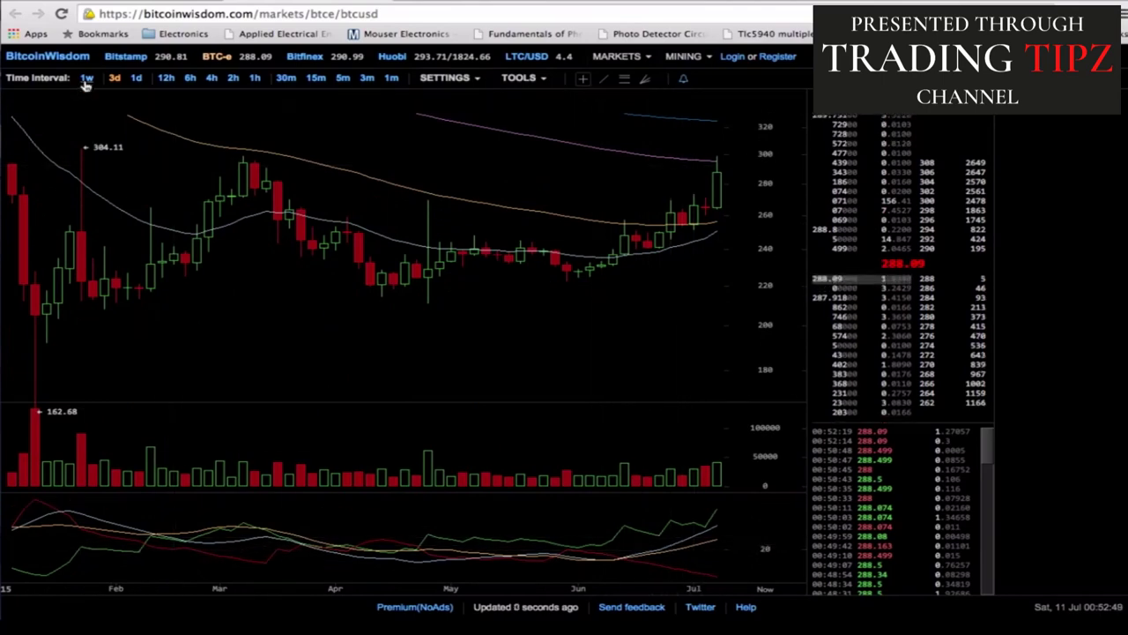
pyautogui.scroll(-5, 255, 338)
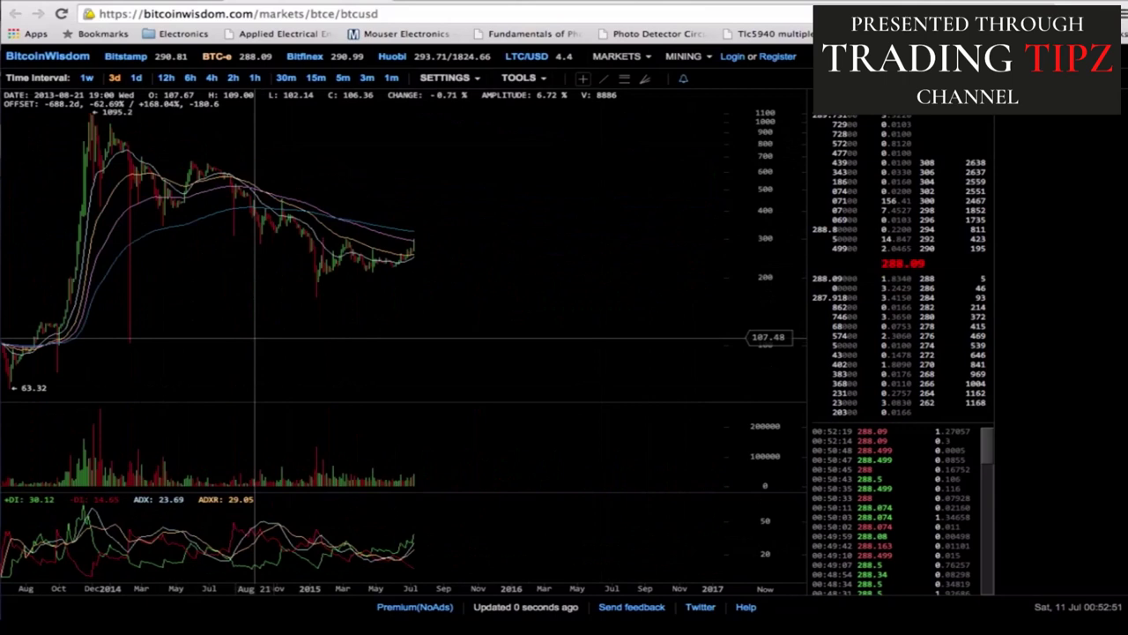